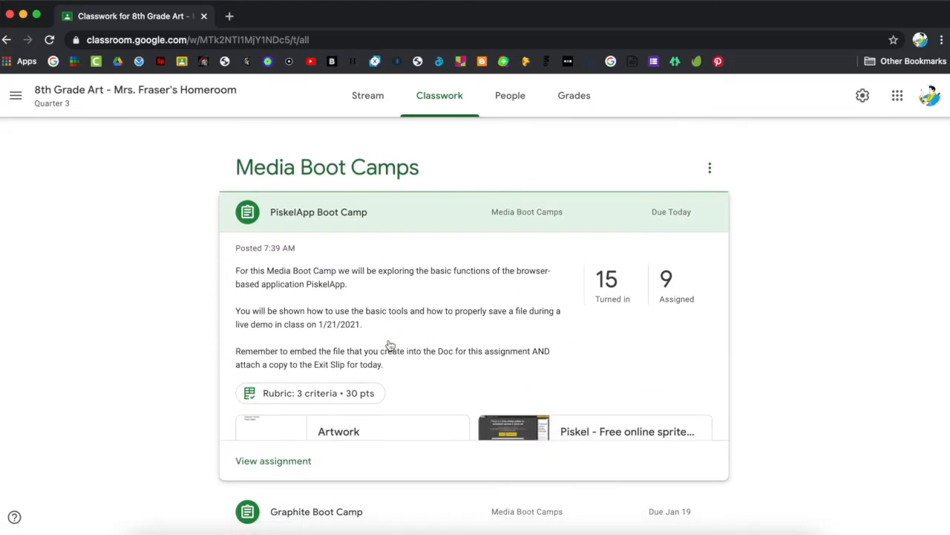
# Open the Piskel site linked in the PiskelApp Boot Camp assignment, keep it as the only tab, and create a new sprite
pyautogui.scroll(-2, 390, 345)
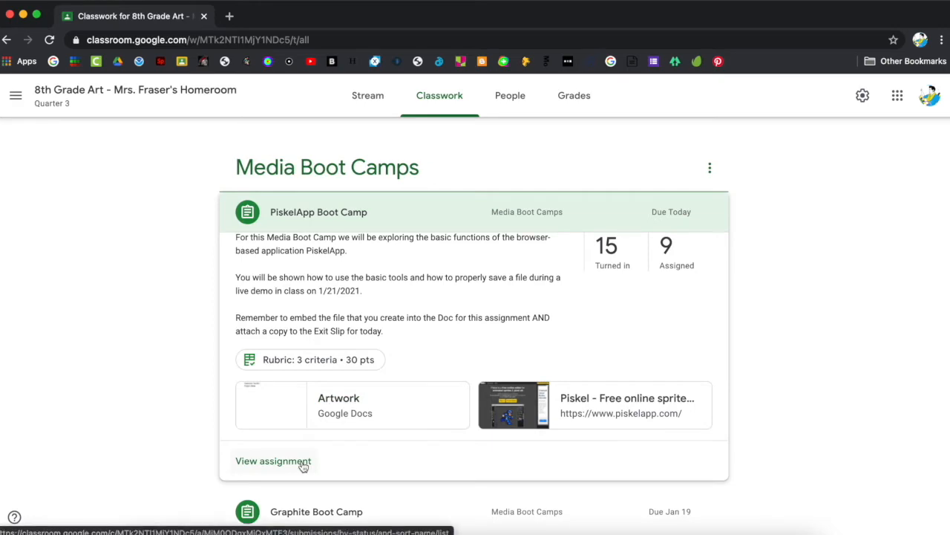
pyautogui.scroll(1, 433, 346)
pyautogui.click(558, 407)
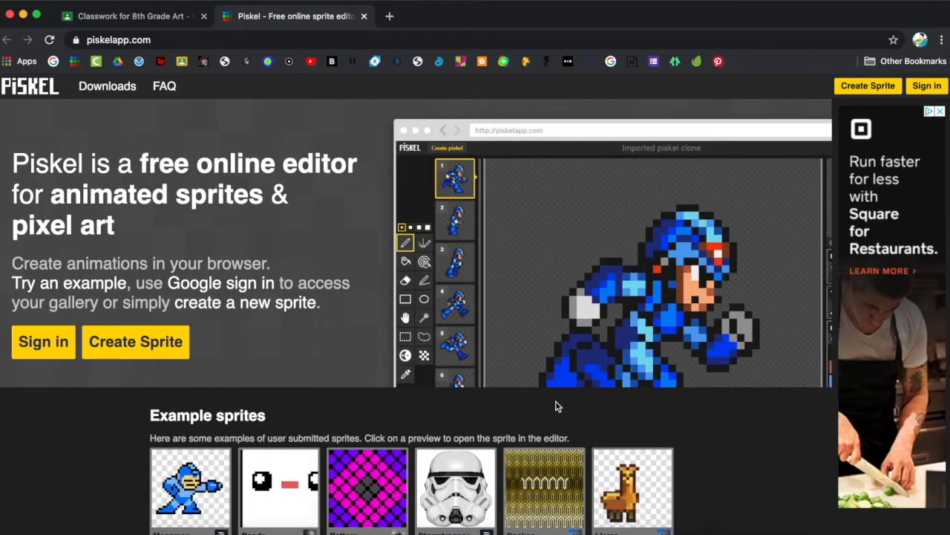
pyautogui.click(203, 16)
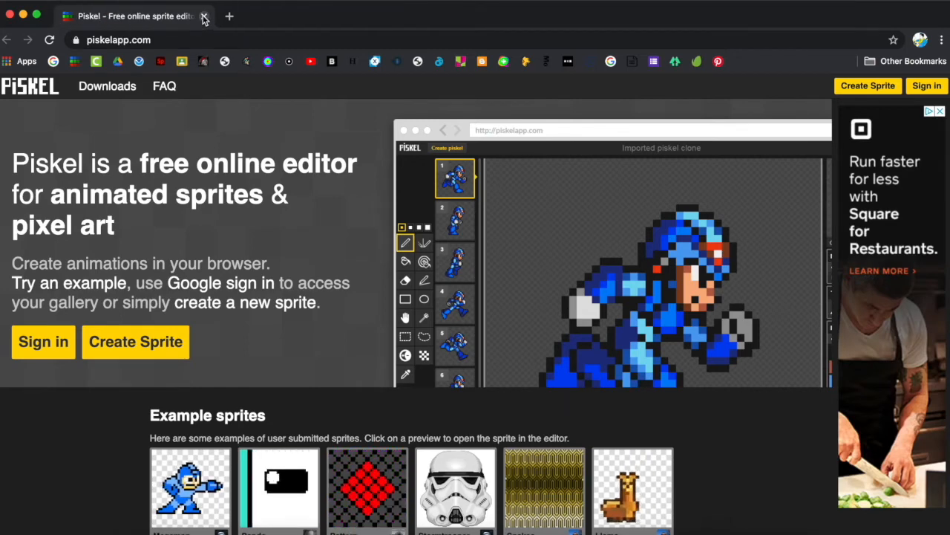
pyautogui.click(128, 351)
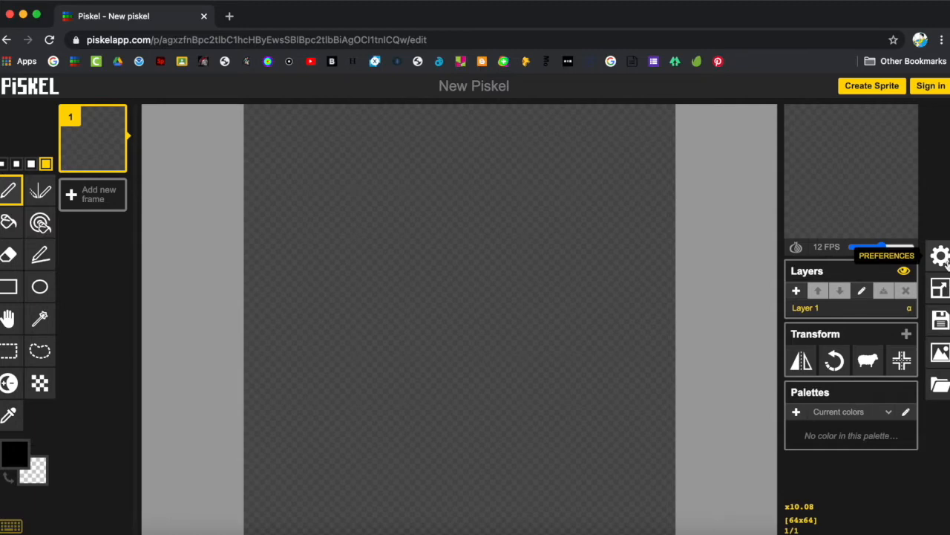
# Resize the canvas to 64 px wide and 64 px high
pyautogui.click(942, 291)
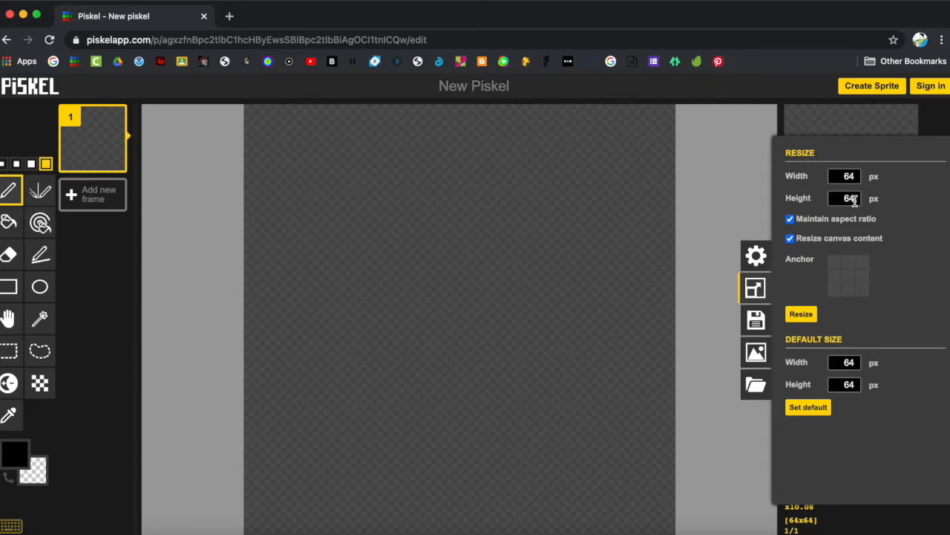
pyautogui.click(845, 176)
pyautogui.doubleClick(845, 176)
pyautogui.write('64')
pyautogui.click(802, 315)
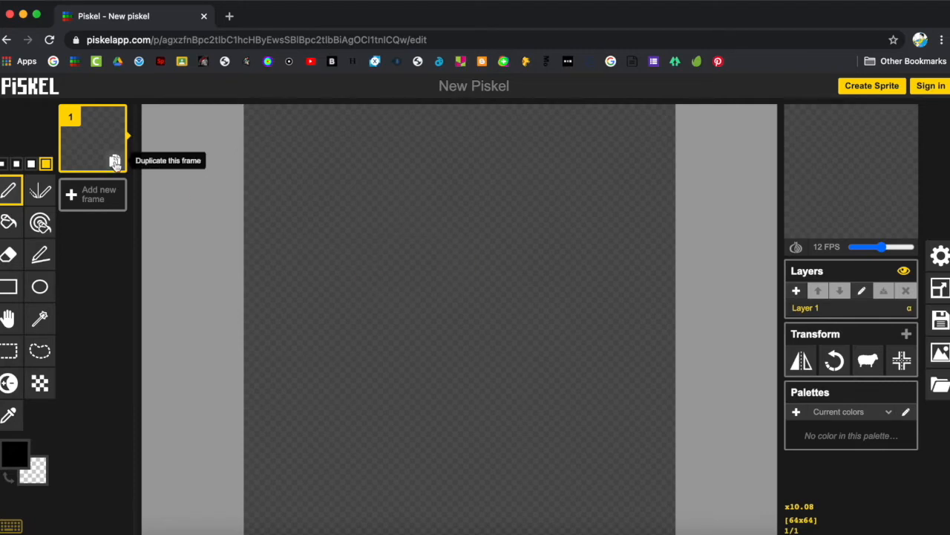
# Set the pen size to the smallest option and the primary color to pale cyan #cdfbfd
pyautogui.click(3, 164)
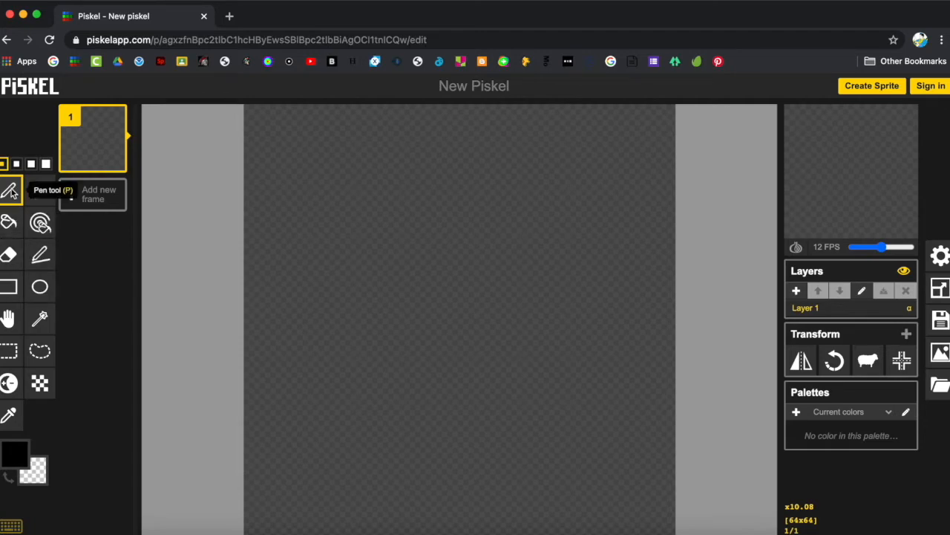
pyautogui.click(17, 459)
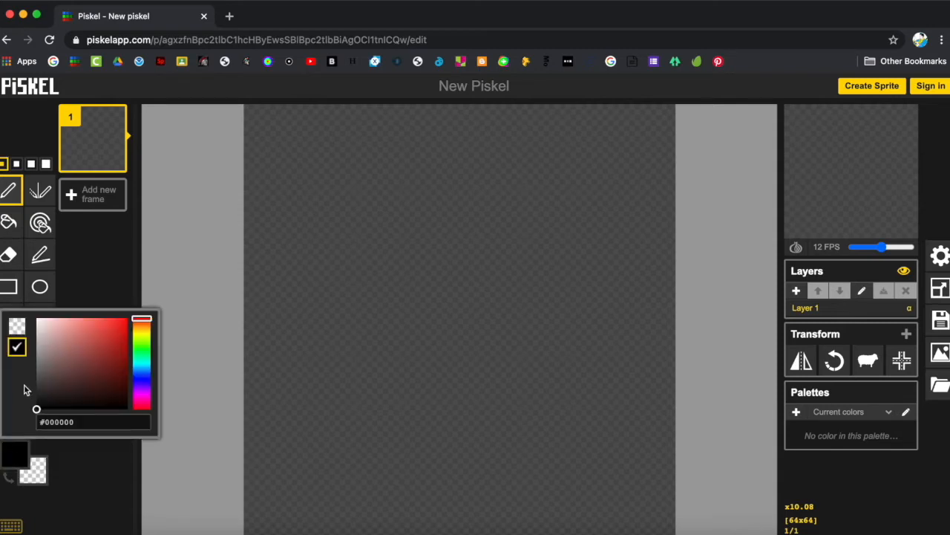
pyautogui.moveTo(142, 320); pyautogui.dragTo(152, 338)
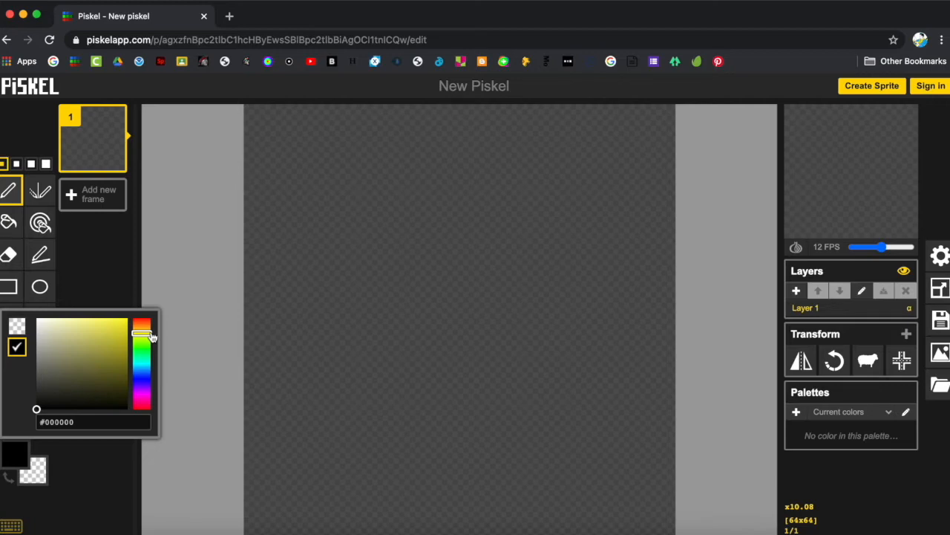
pyautogui.moveTo(150, 335); pyautogui.dragTo(149, 367)
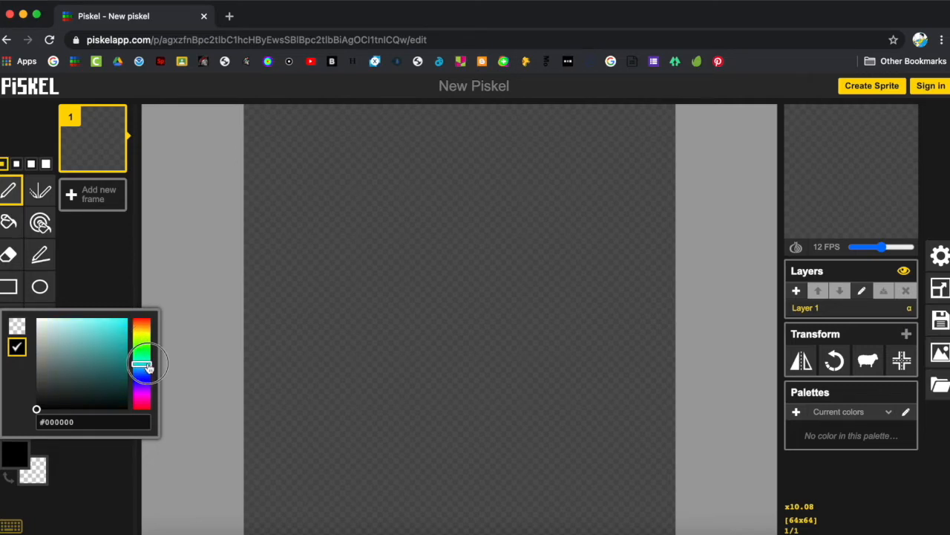
pyautogui.click(68, 329)
pyautogui.moveTo(69, 329); pyautogui.dragTo(54, 321)
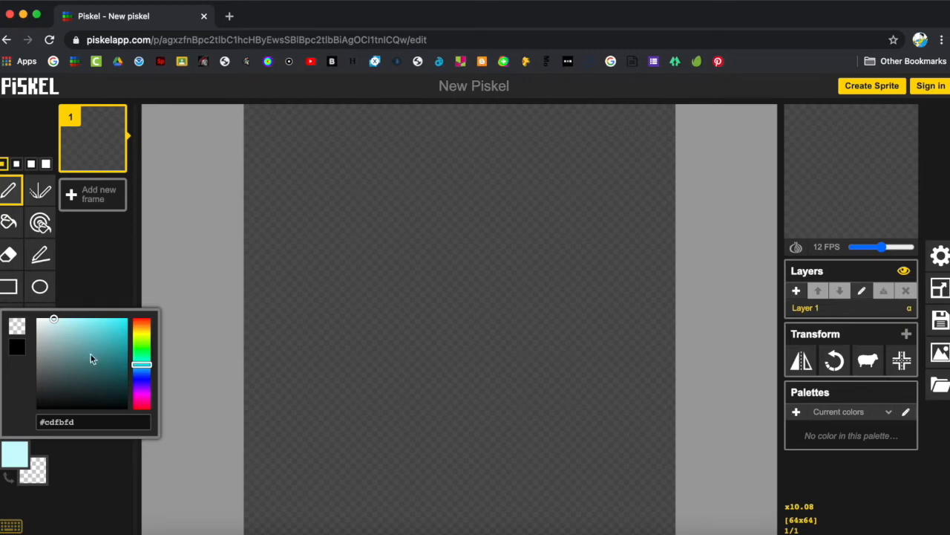
pyautogui.click(81, 275)
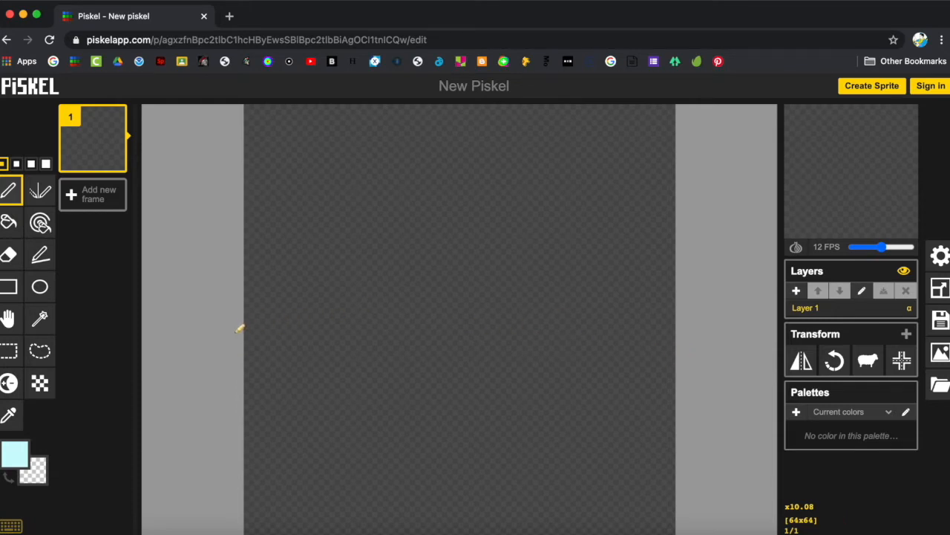
# Draw a wavy horizon line across the middle of the canvas and fill the area below it with pale cyan
pyautogui.moveTo(244, 324)
pyautogui.mouseDown()
pyautogui.moveTo(325, 328)
pyautogui.moveTo(491, 357)
pyautogui.moveTo(579, 340)
pyautogui.moveTo(640, 300)
pyautogui.moveTo(681, 288)
pyautogui.mouseUp()
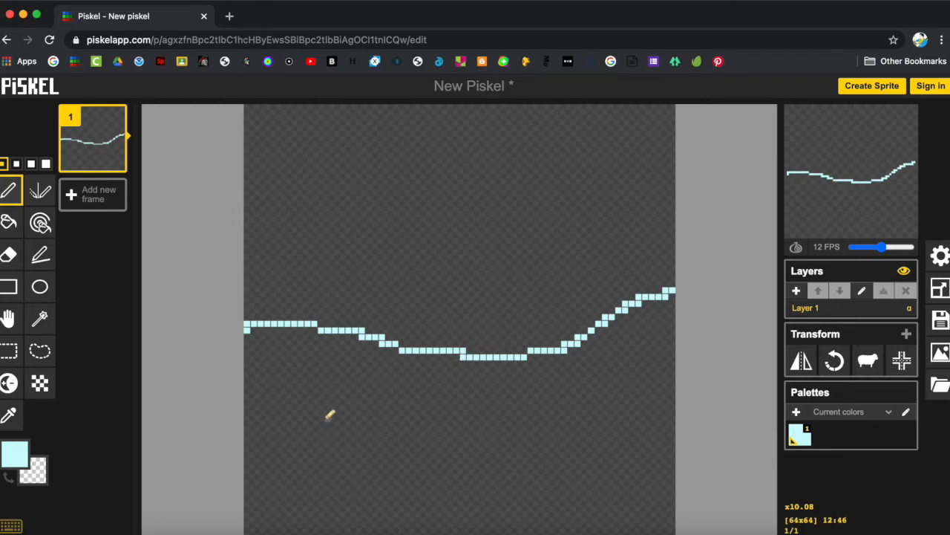
pyautogui.click(9, 221)
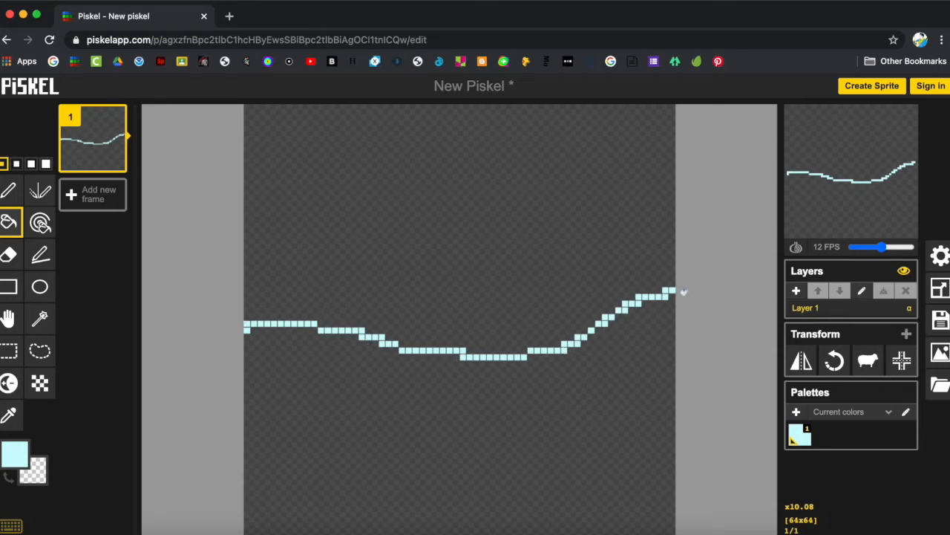
pyautogui.click(288, 366)
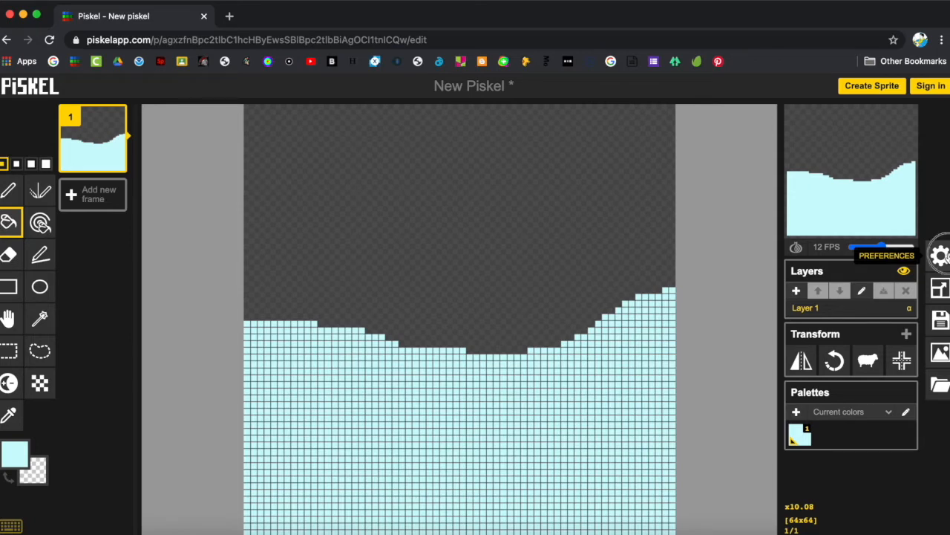
# Turn the canvas grid off and back on in the preferences
pyautogui.click(941, 255)
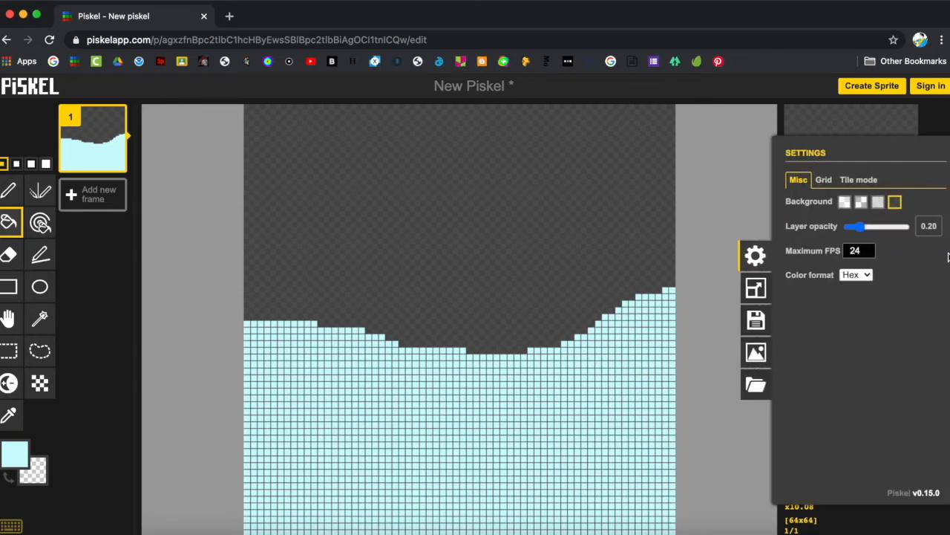
pyautogui.click(824, 181)
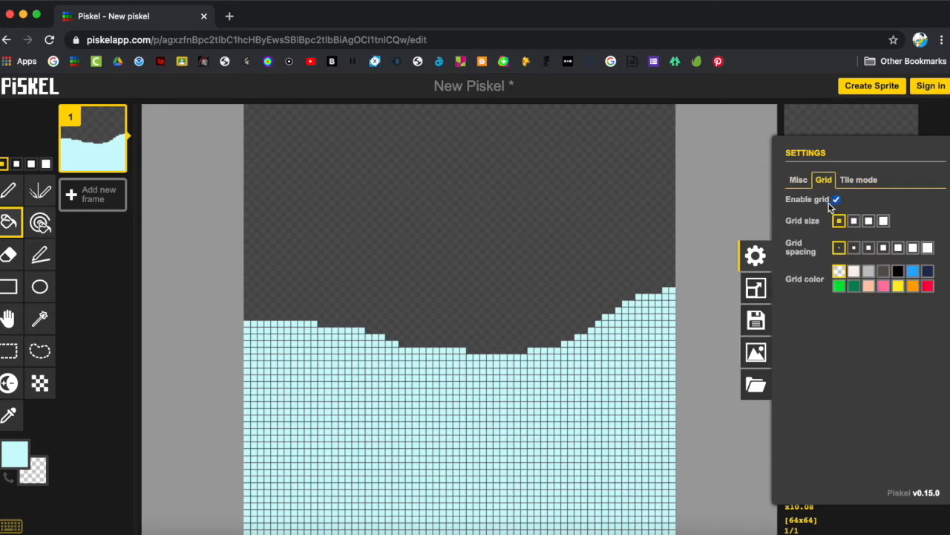
pyautogui.click(837, 201)
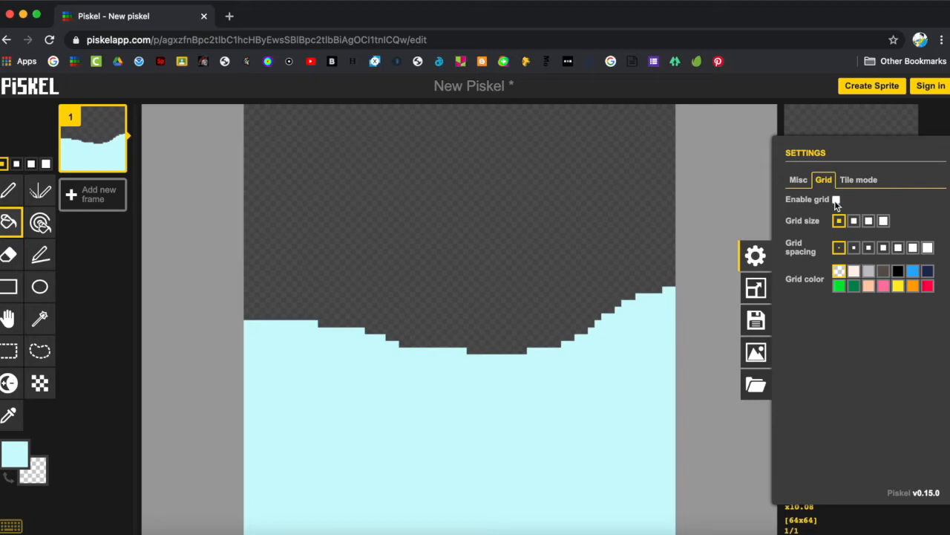
pyautogui.click(836, 202)
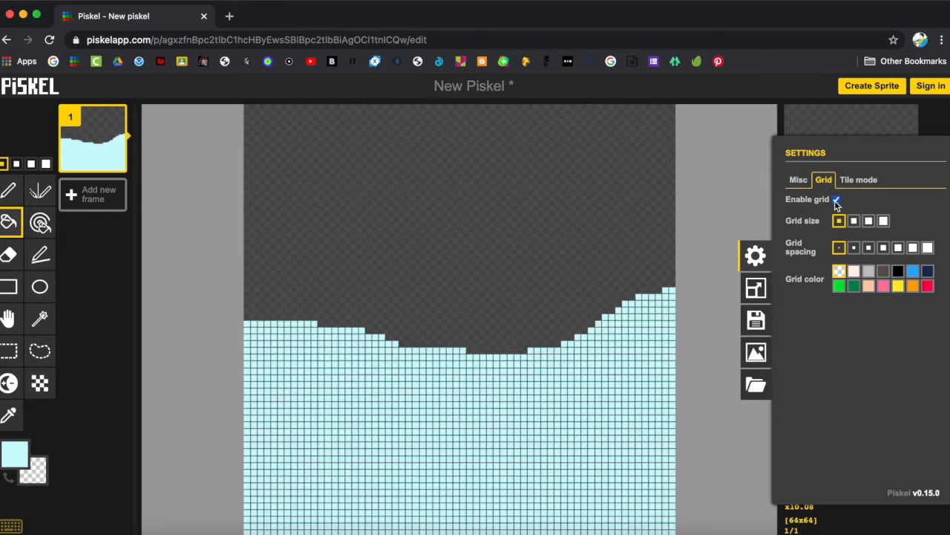
pyautogui.click(755, 255)
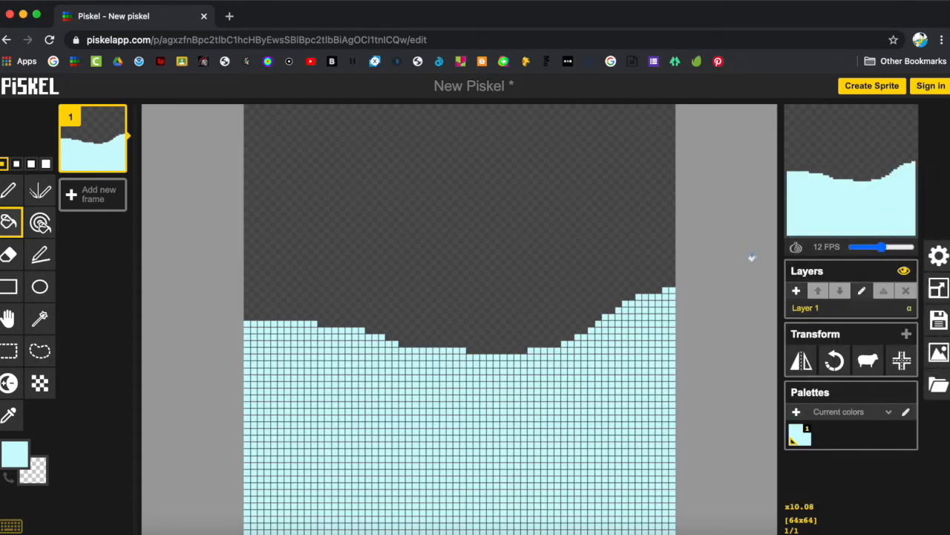
# Switch to the Stroke tool with the primary color set to muted teal #80a9ab
pyautogui.click(38, 262)
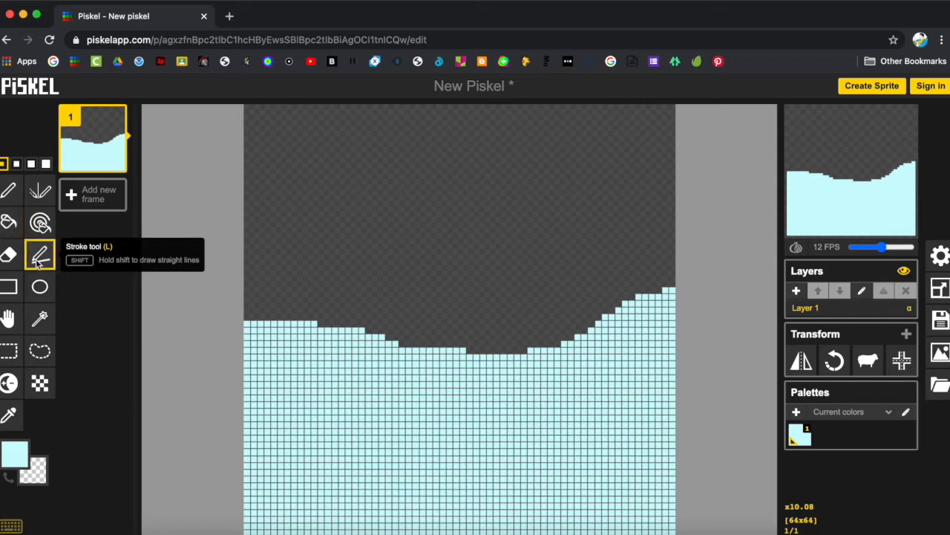
pyautogui.click(13, 449)
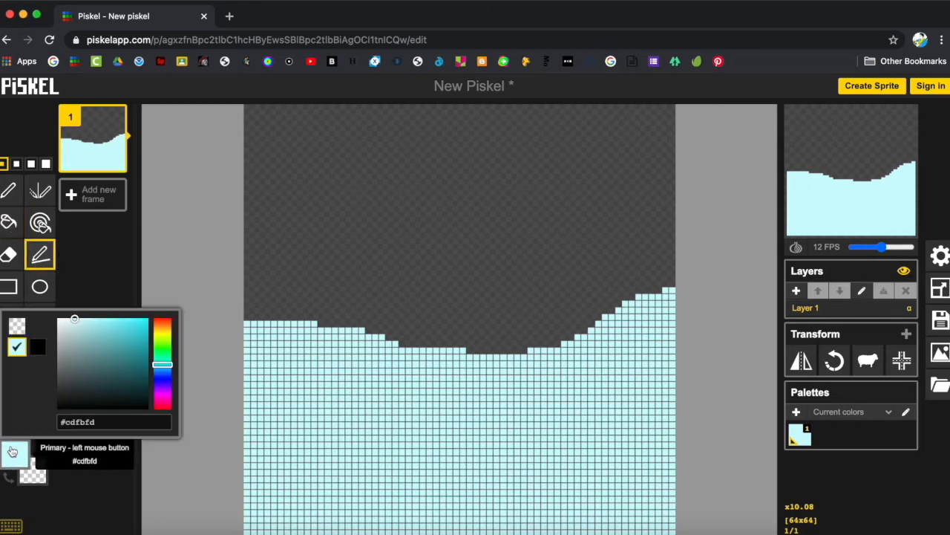
pyautogui.click(110, 356)
pyautogui.moveTo(110, 357)
pyautogui.mouseDown()
pyautogui.moveTo(76, 335)
pyautogui.moveTo(79, 350)
pyautogui.mouseUp()
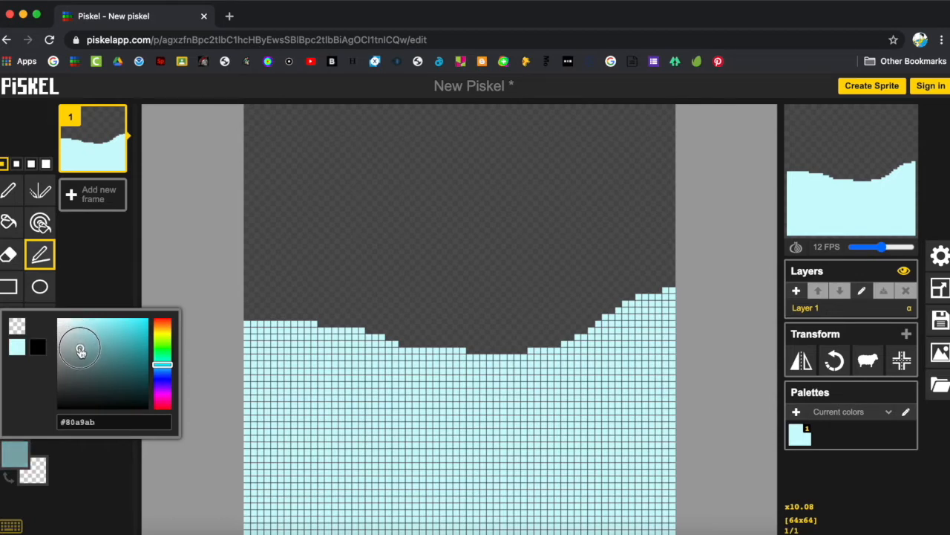
pyautogui.click(97, 275)
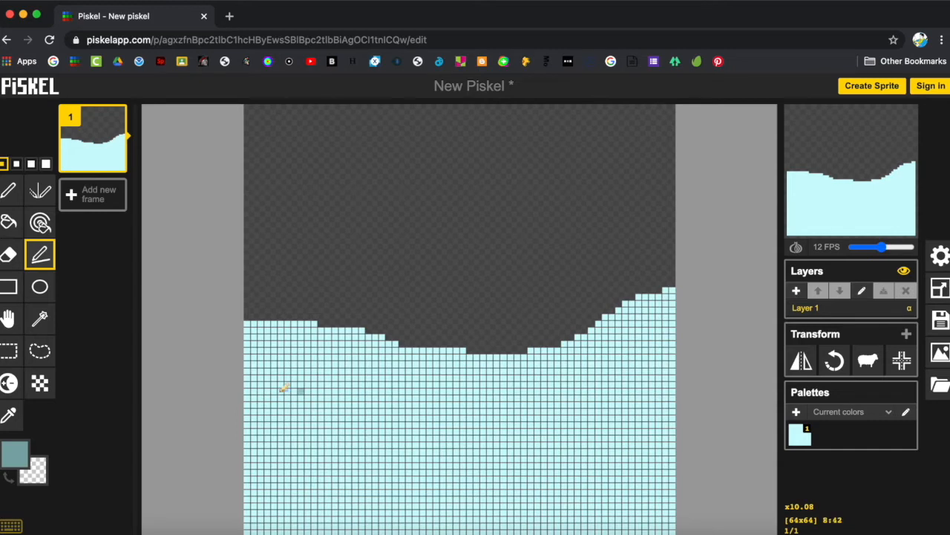
# Draw a straight line sloping down to the right across the pale cyan area and fill everything below it with muted teal
pyautogui.moveTo(248, 405)
pyautogui.mouseDown()
pyautogui.moveTo(454, 416)
pyautogui.moveTo(602, 451)
pyautogui.moveTo(661, 394)
pyautogui.moveTo(683, 395)
pyautogui.moveTo(666, 490)
pyautogui.moveTo(683, 263)
pyautogui.moveTo(668, 242)
pyautogui.moveTo(653, 404)
pyautogui.mouseUp()
pyautogui.moveTo(645, 444)
pyautogui.mouseDown()
pyautogui.moveTo(656, 517)
pyautogui.moveTo(683, 403)
pyautogui.moveTo(665, 503)
pyautogui.moveTo(673, 428)
pyautogui.moveTo(678, 485)
pyautogui.mouseUp()
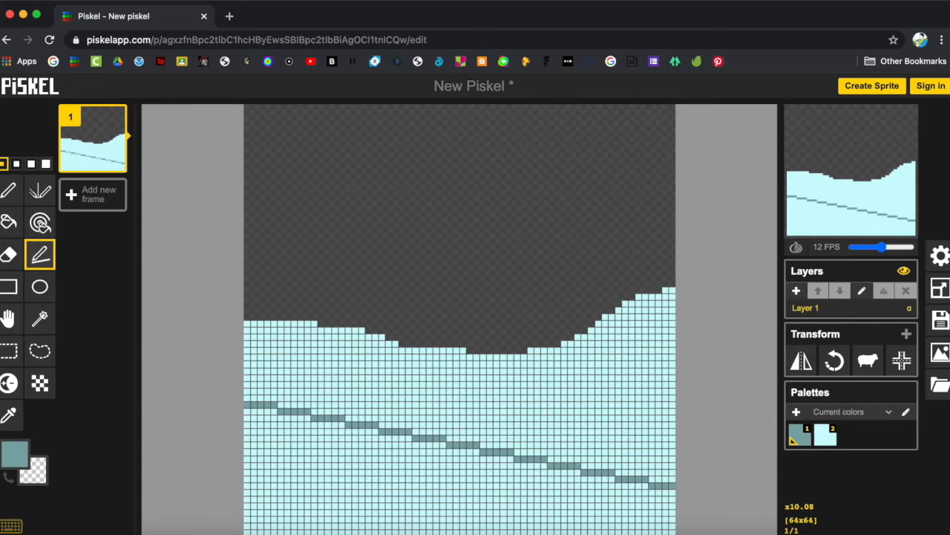
pyautogui.click(9, 222)
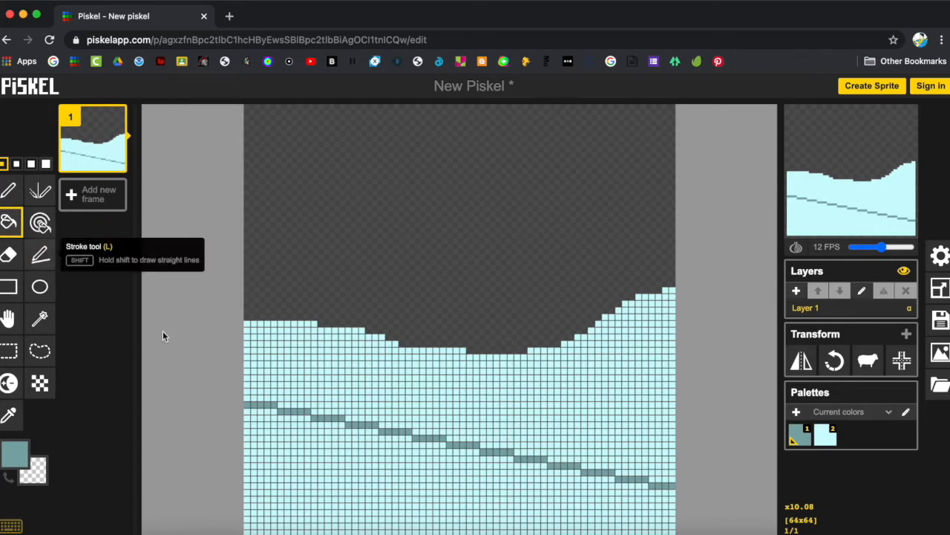
pyautogui.click(308, 483)
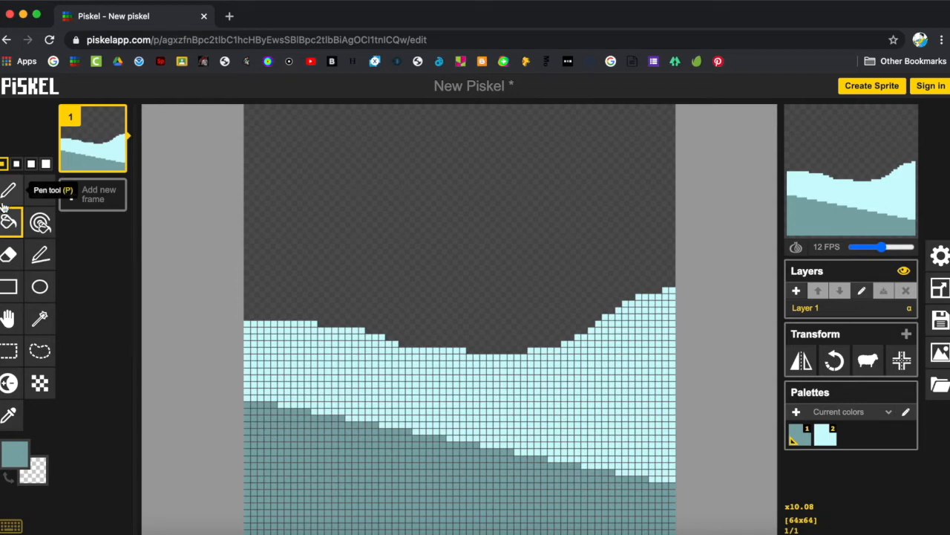
# Switch to the Circle tool and set the primary color to a medium warm gray
pyautogui.click(42, 290)
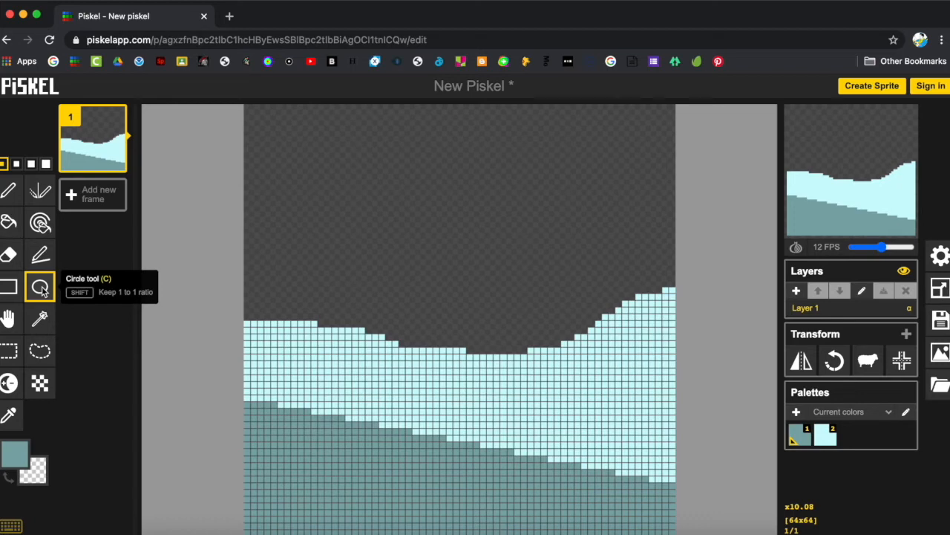
pyautogui.click(15, 452)
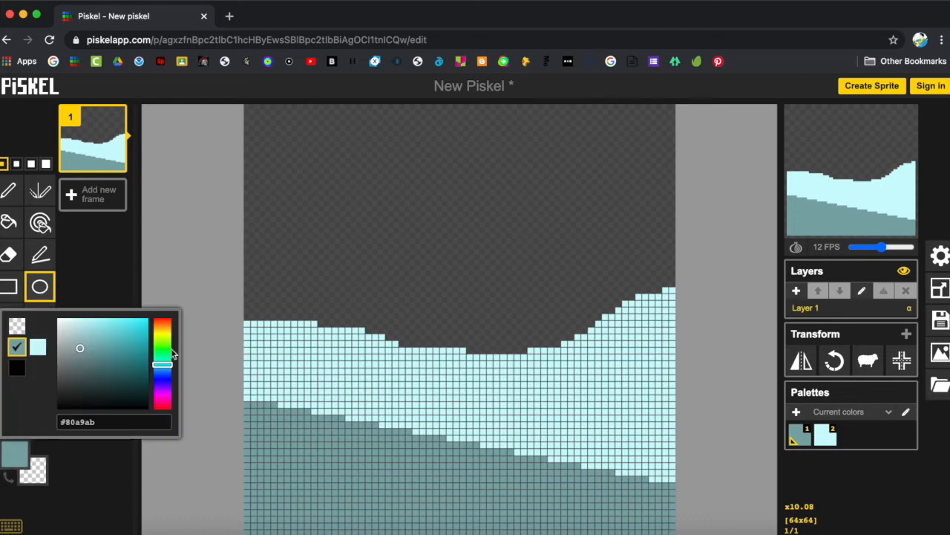
pyautogui.click(163, 335)
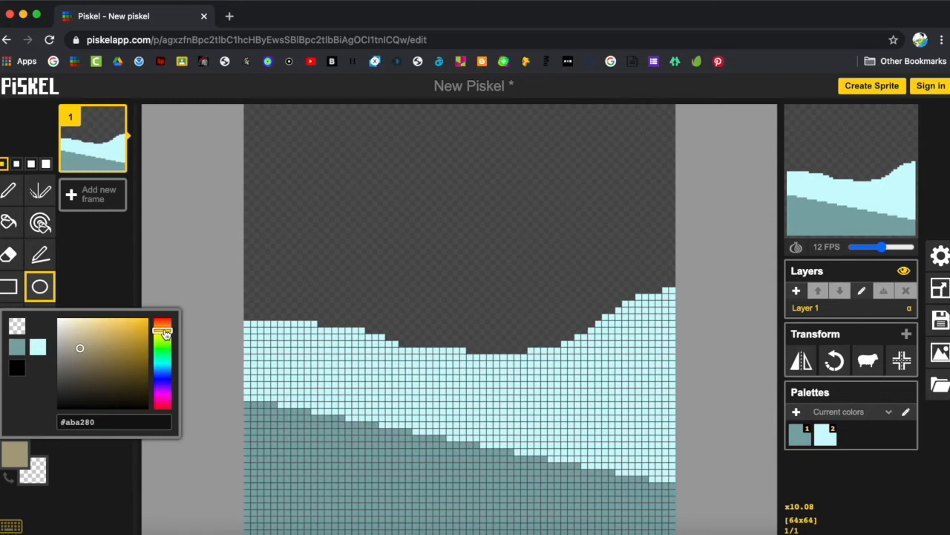
pyautogui.moveTo(64, 344)
pyautogui.mouseDown()
pyautogui.moveTo(37, 344)
pyautogui.moveTo(59, 346)
pyautogui.moveTo(60, 373)
pyautogui.moveTo(61, 364)
pyautogui.mouseUp()
pyautogui.click(79, 292)
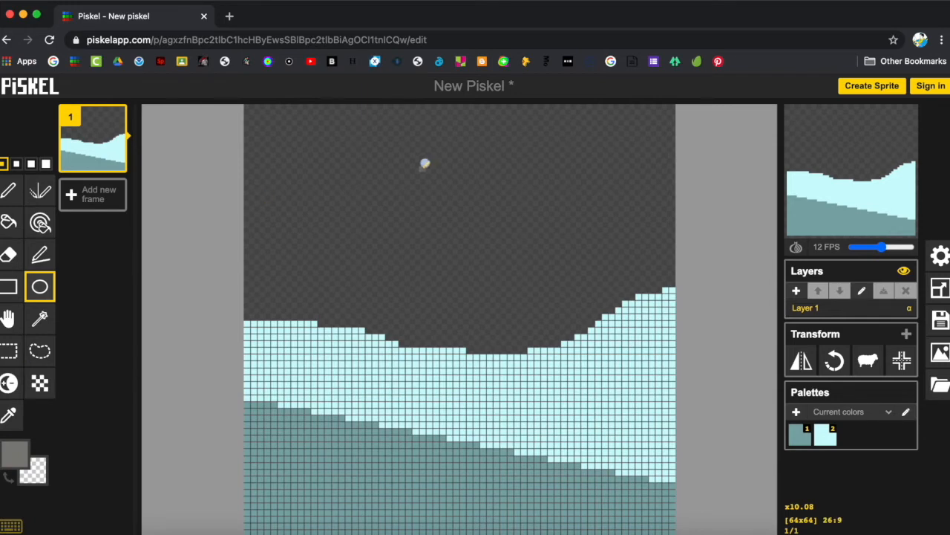
# Try a wide gray ellipse in the empty sky above the hills and undo it
pyautogui.moveTo(308, 138); pyautogui.dragTo(564, 235)
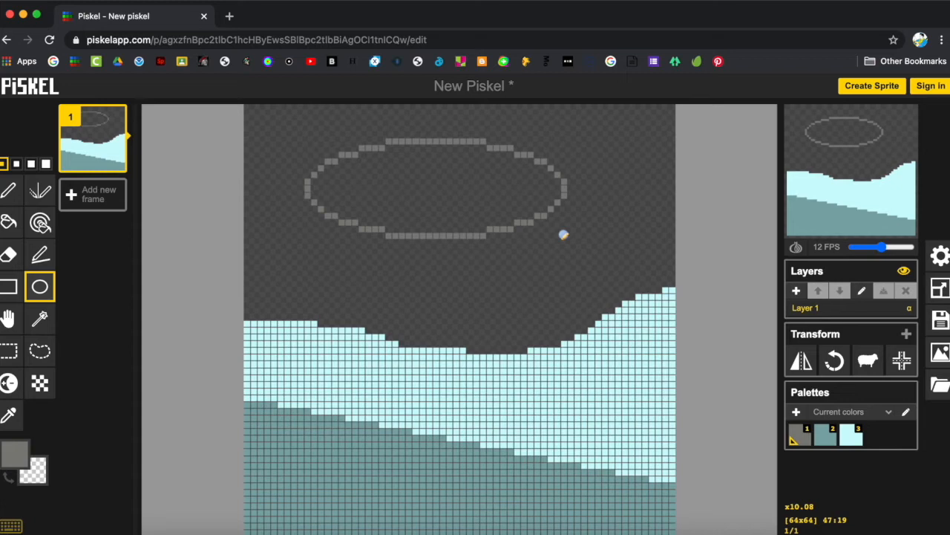
pyautogui.hotkey('ctrl', 'z')
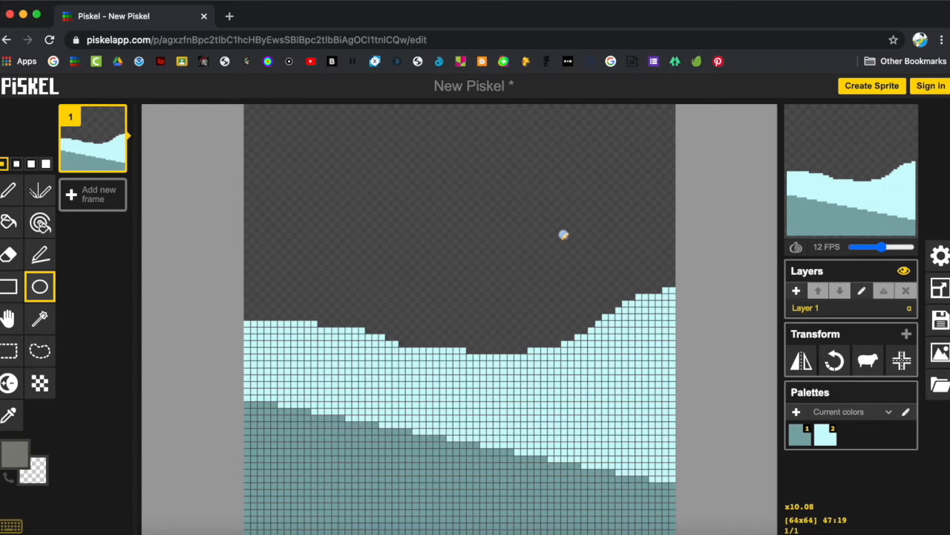
# Draw a perfect circle about 23 pixels wide in the sky above the hills and fill it with the same gray
pyautogui.moveTo(395, 150); pyautogui.dragTo(556, 295)
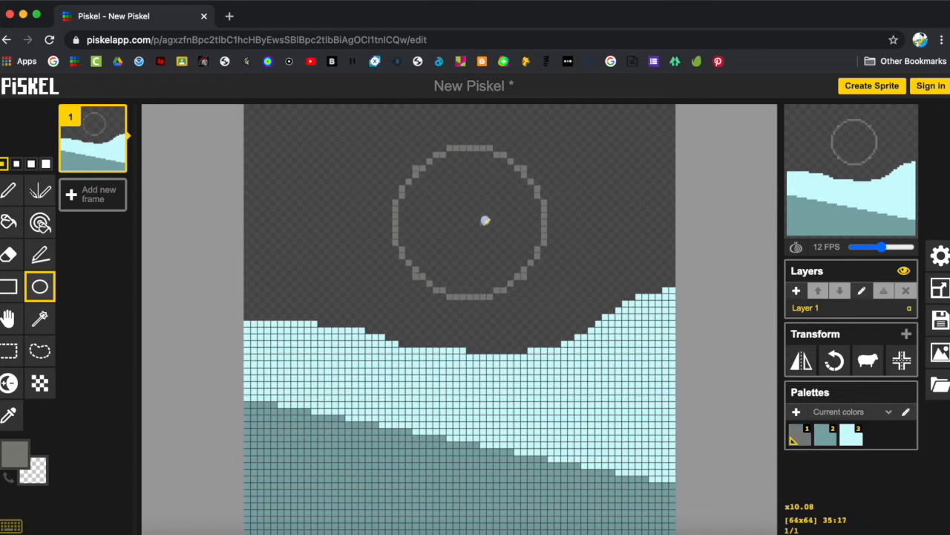
pyautogui.click(9, 222)
pyautogui.click(479, 234)
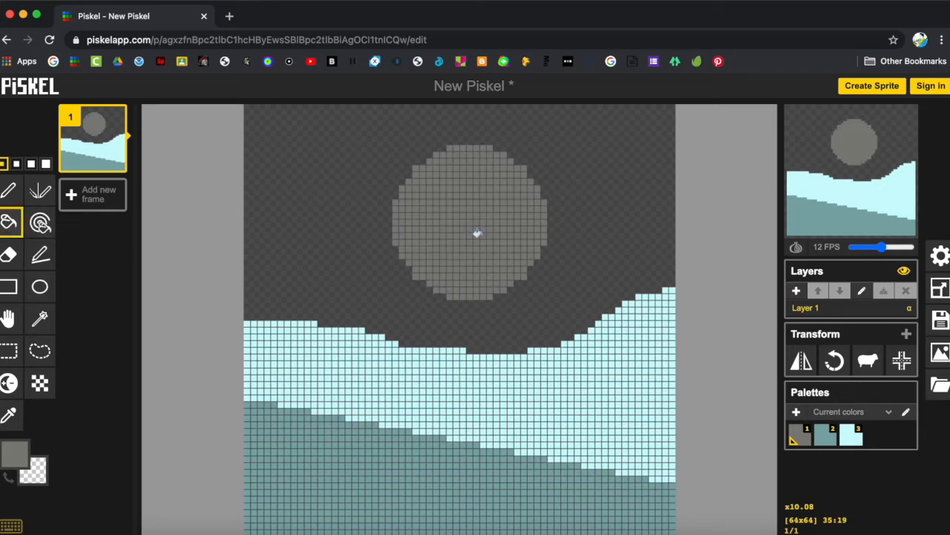
# Fill the empty sky around the gray circle with black (#000000)
pyautogui.click(15, 451)
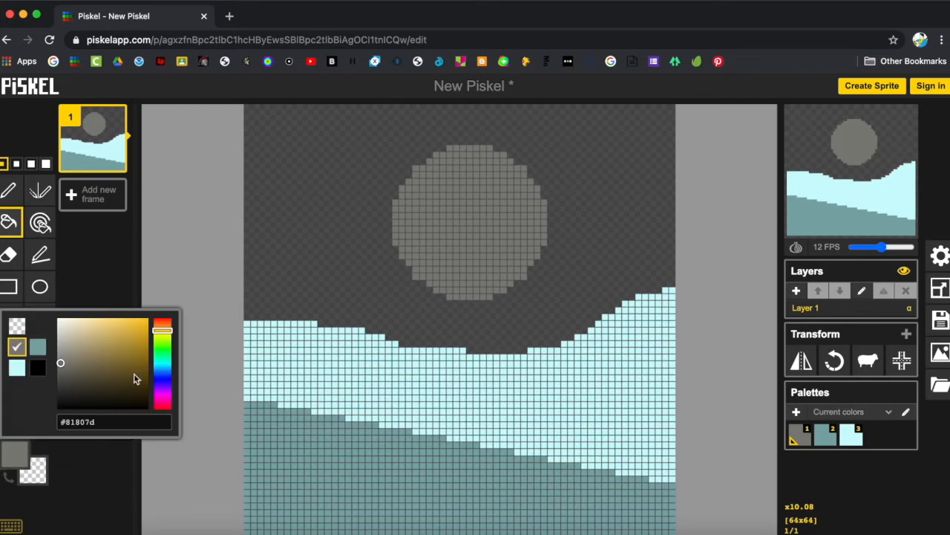
pyautogui.moveTo(98, 391); pyautogui.dragTo(58, 406)
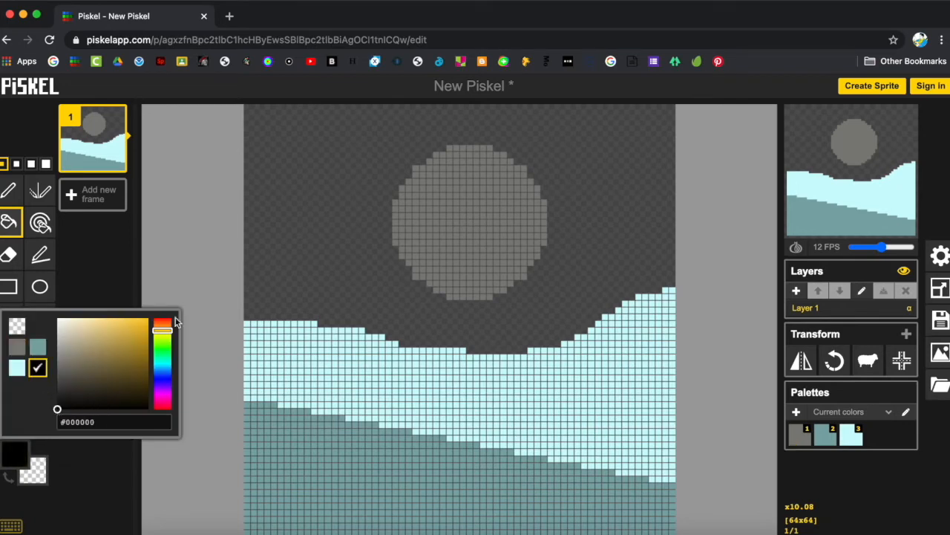
pyautogui.click(317, 237)
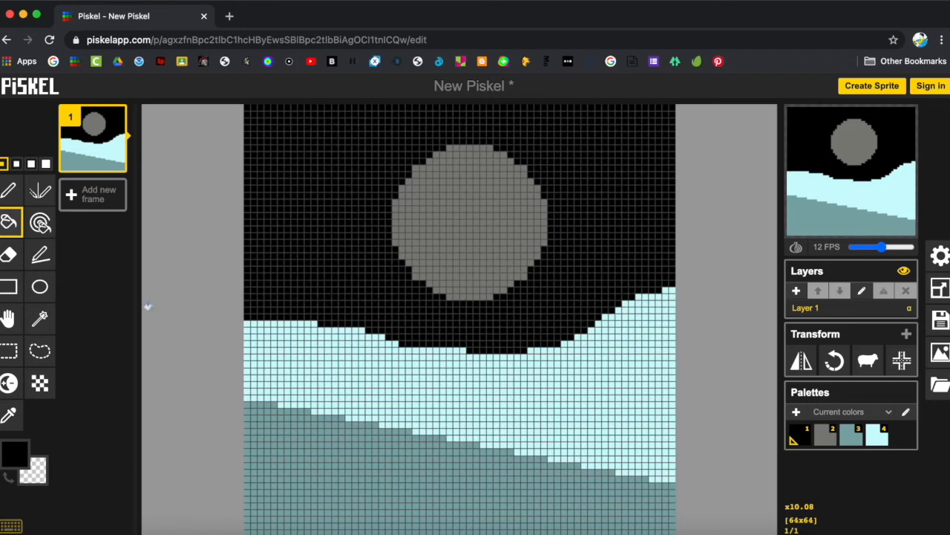
# Dab lighter gray patches over both sides of the gray moon using a 3-pixel Pen
pyautogui.click(10, 194)
pyautogui.click(31, 163)
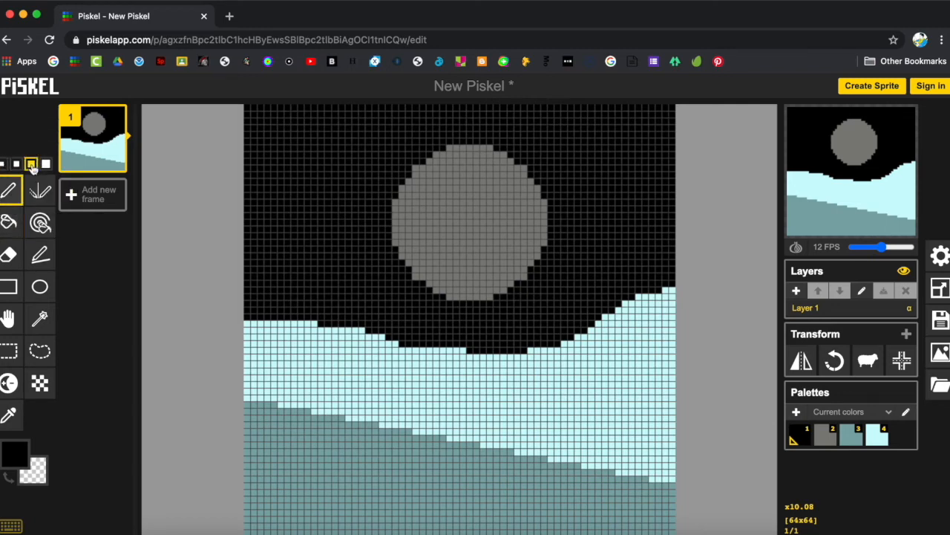
pyautogui.click(8, 461)
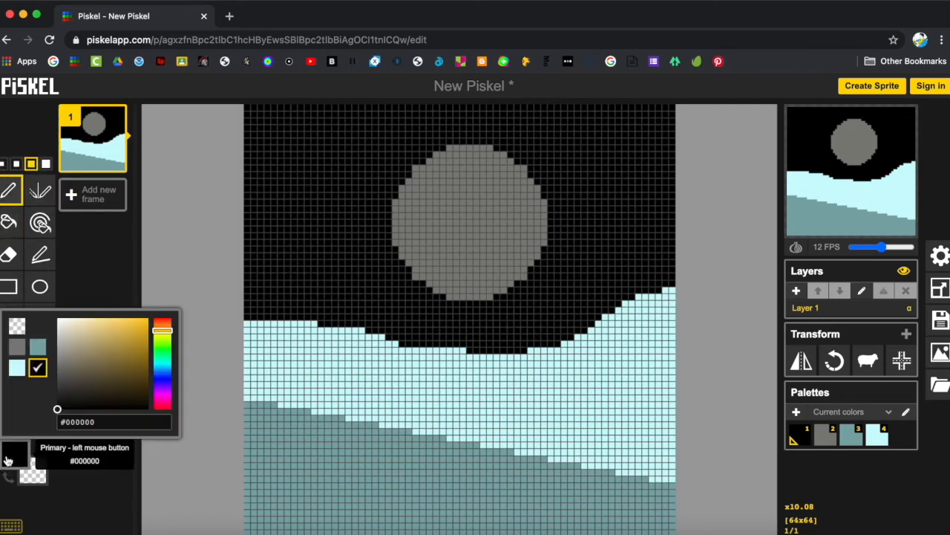
pyautogui.click(60, 358)
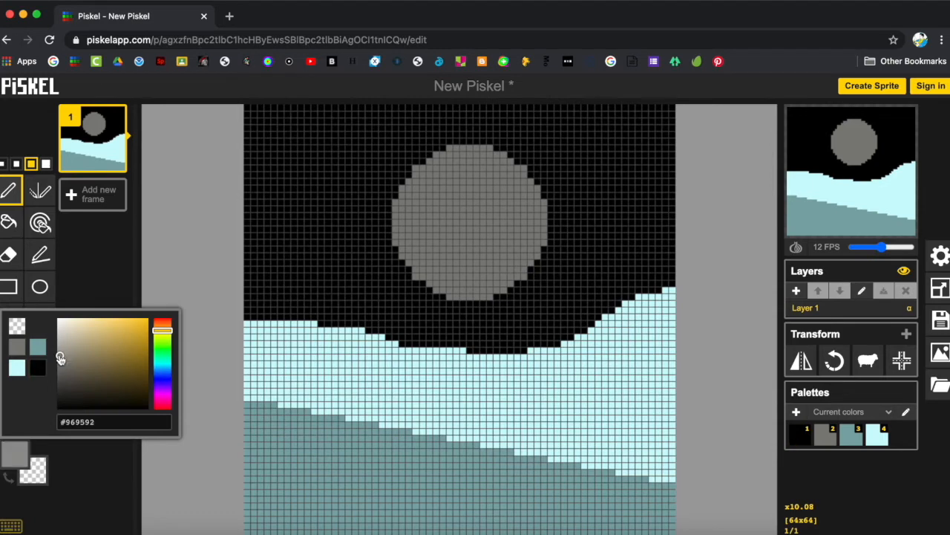
pyautogui.click(418, 201)
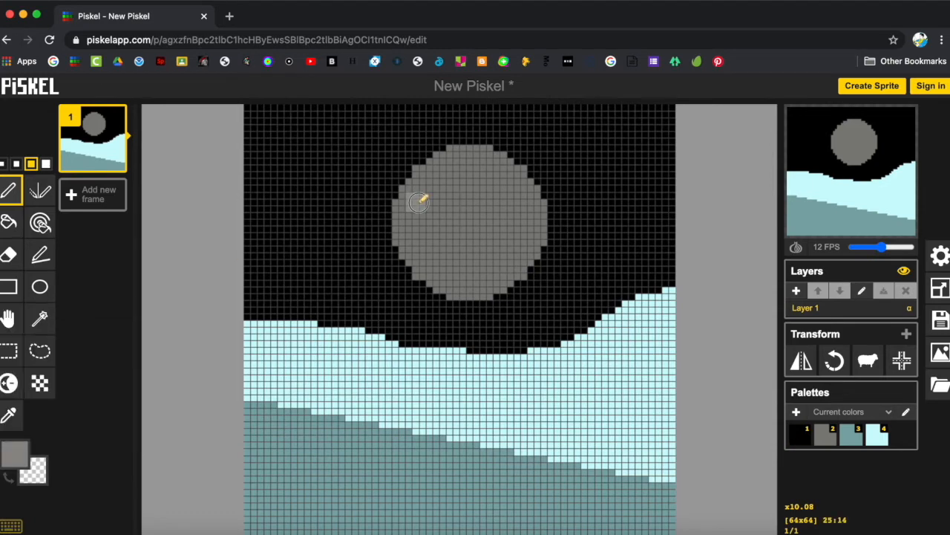
pyautogui.click(416, 212)
pyautogui.click(444, 227)
pyautogui.click(450, 201)
pyautogui.click(451, 250)
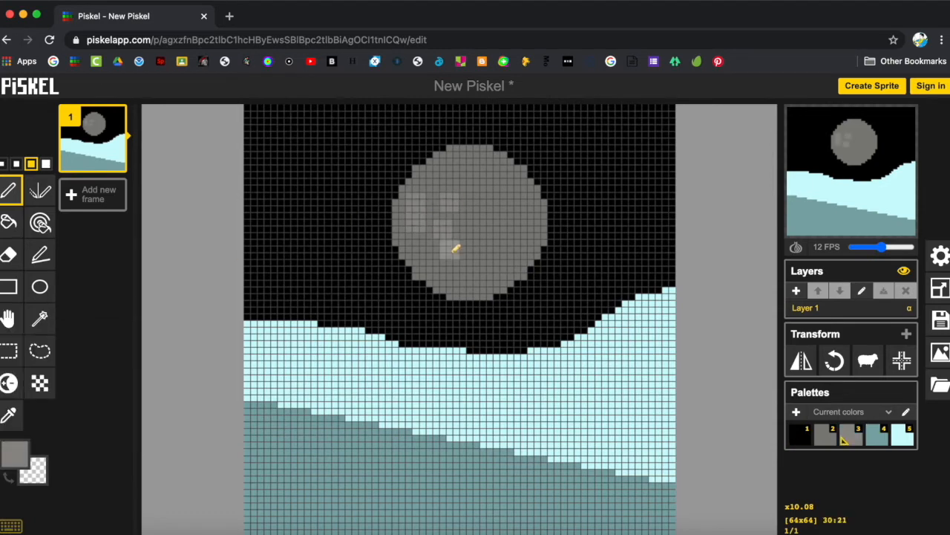
pyautogui.click(430, 244)
pyautogui.click(525, 206)
pyautogui.click(526, 239)
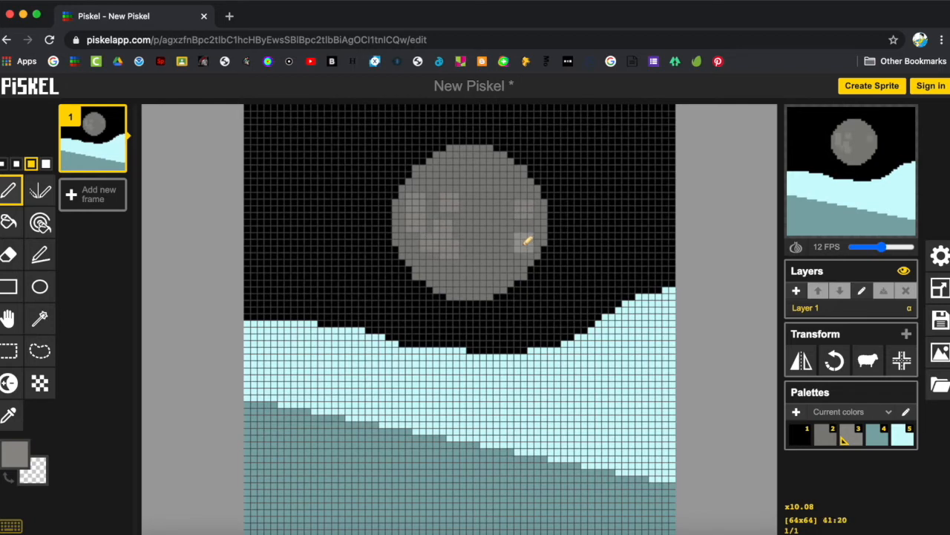
pyautogui.click(530, 223)
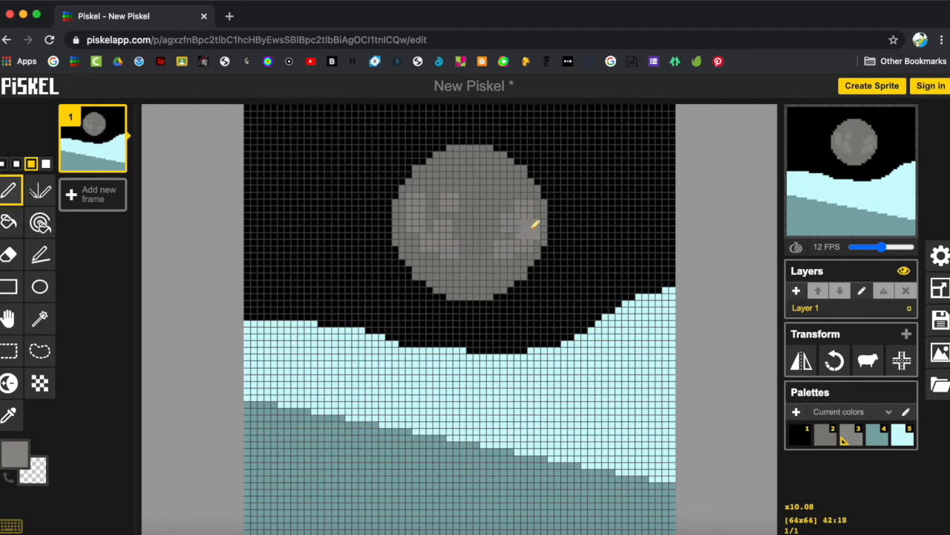
pyautogui.click(496, 195)
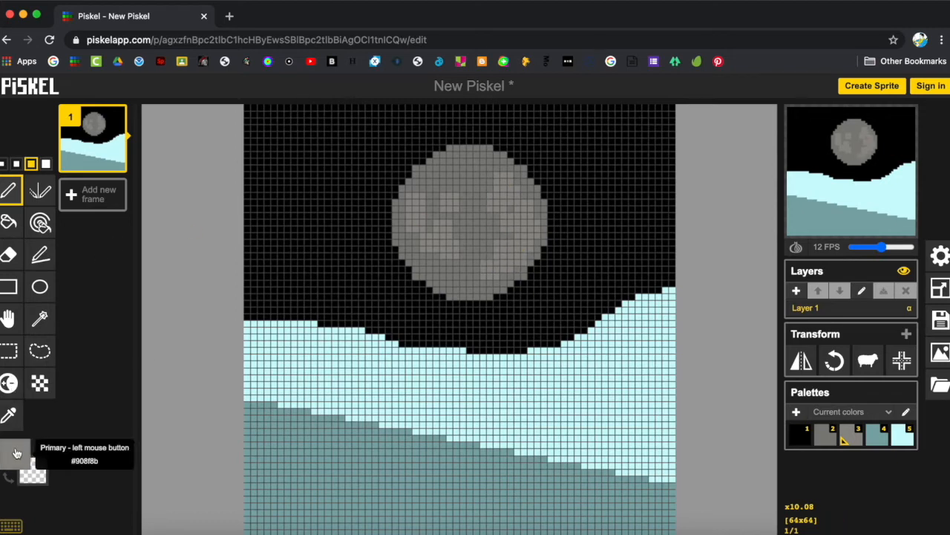
# Paint a few dark gray (#656461) craters on the moon's left half with a 2-pixel Pen
pyautogui.click(14, 451)
pyautogui.click(61, 373)
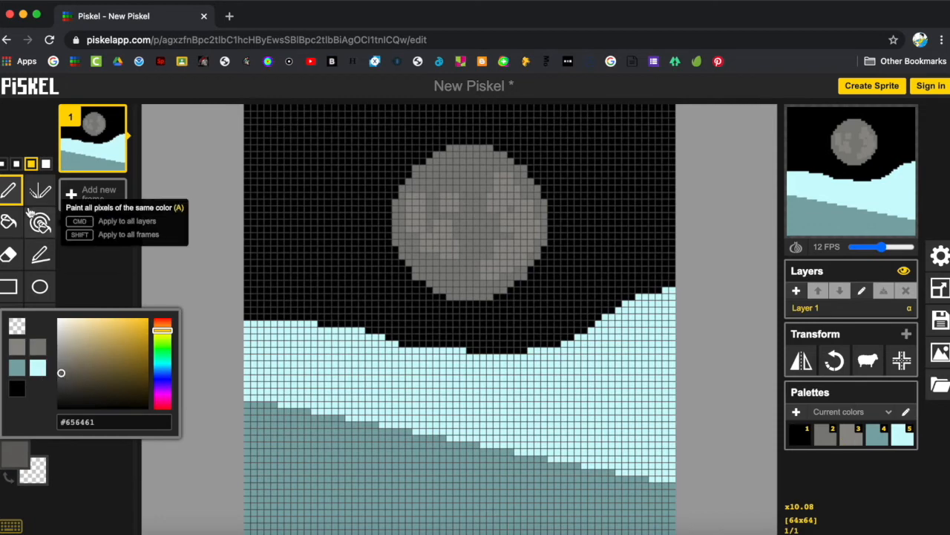
pyautogui.click(16, 165)
pyautogui.moveTo(441, 191)
pyautogui.mouseDown()
pyautogui.moveTo(440, 214)
pyautogui.moveTo(415, 217)
pyautogui.moveTo(437, 239)
pyautogui.mouseUp()
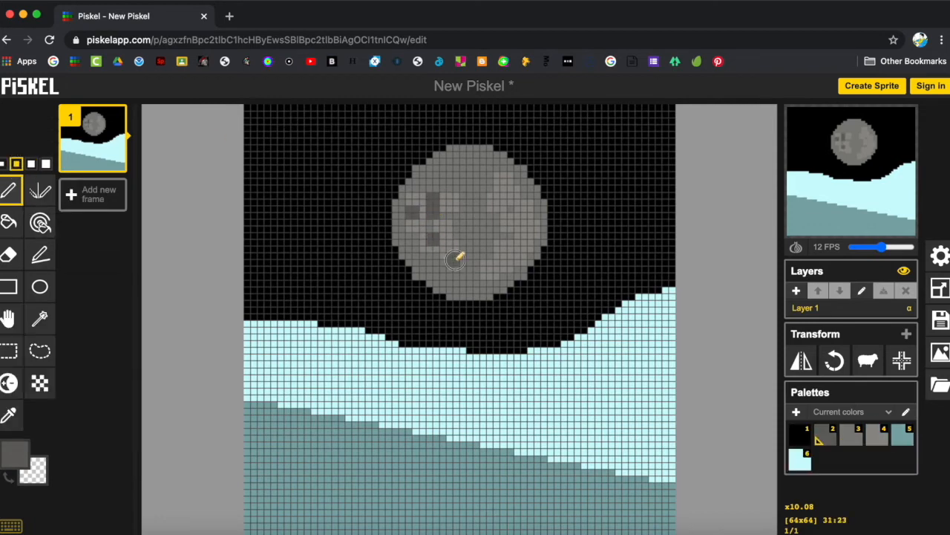
# Draw a symmetrical pine tree outline in dark green (#216004) from the moon's center down to the teal slope, using a 1-pixel Vertical Mirror pen
pyautogui.click(40, 195)
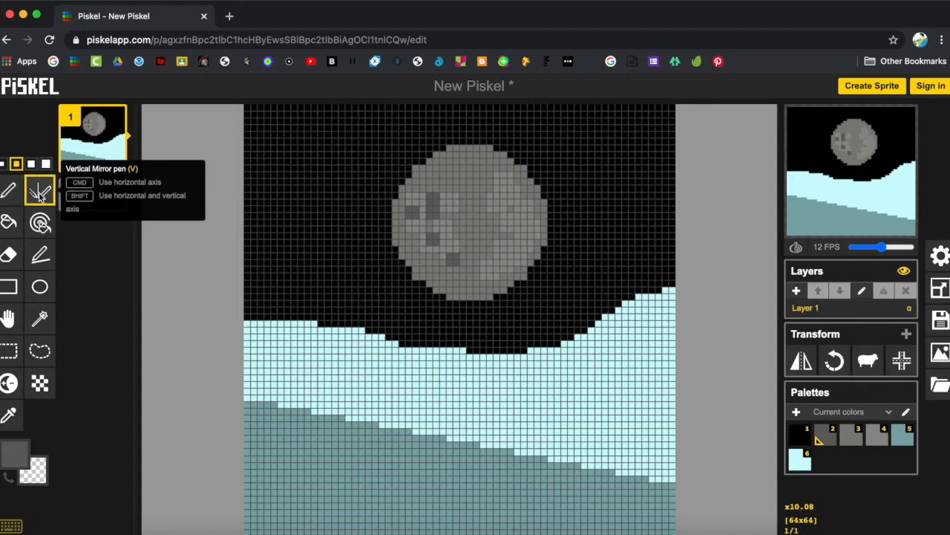
pyautogui.click(12, 466)
pyautogui.click(163, 343)
pyautogui.moveTo(137, 367); pyautogui.dragTo(145, 377)
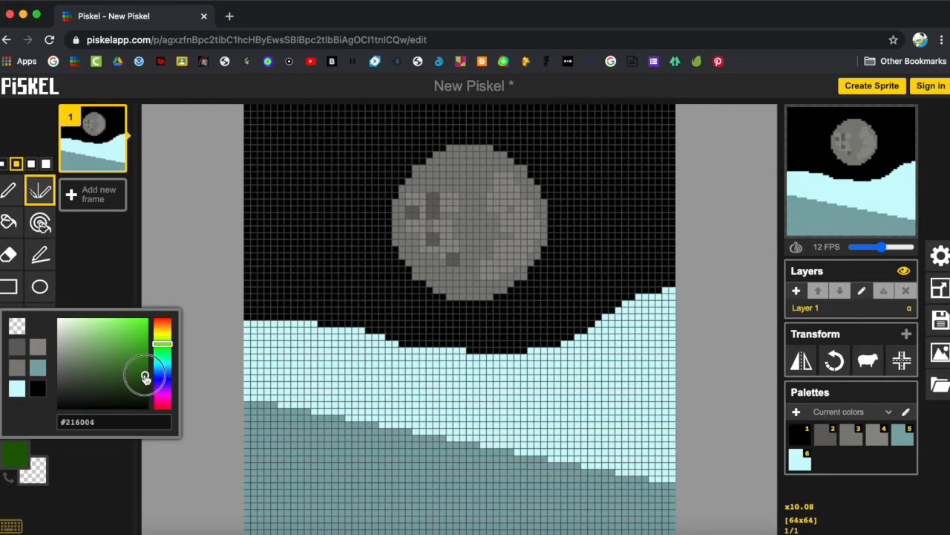
pyautogui.click(110, 266)
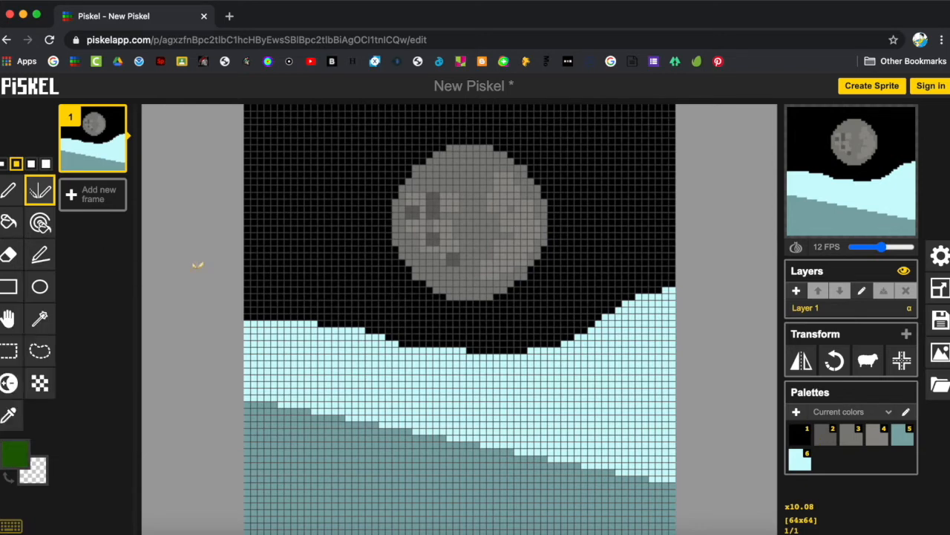
pyautogui.click(3, 165)
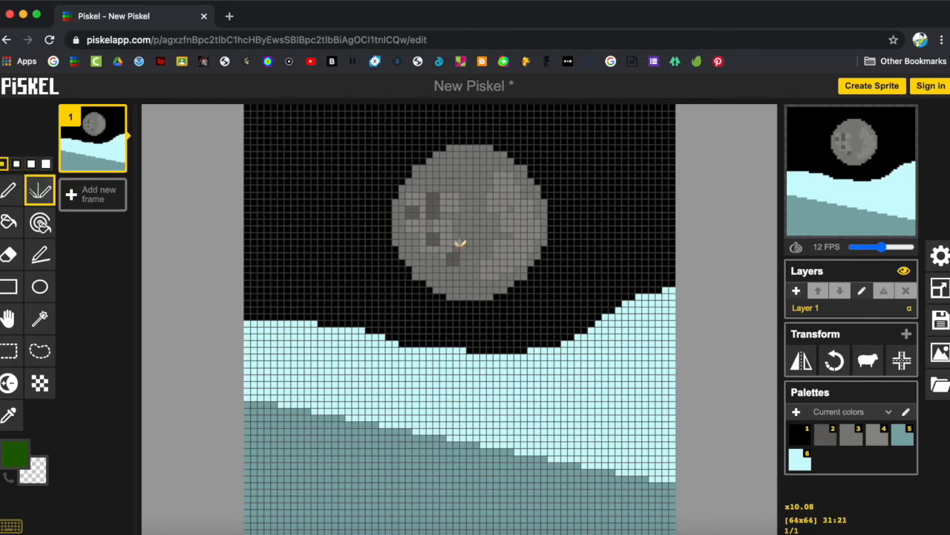
pyautogui.moveTo(460, 239)
pyautogui.mouseDown()
pyautogui.moveTo(425, 297)
pyautogui.moveTo(437, 305)
pyautogui.moveTo(405, 345)
pyautogui.moveTo(433, 359)
pyautogui.moveTo(397, 412)
pyautogui.moveTo(434, 421)
pyautogui.moveTo(402, 454)
pyautogui.moveTo(462, 457)
pyautogui.mouseUp()
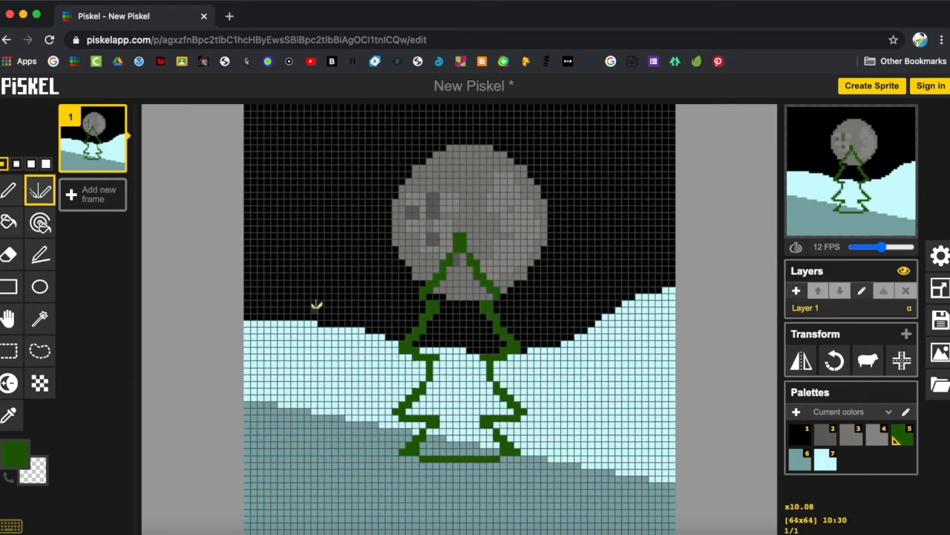
# Try outlining a mirrored pair of smaller green trees on either side of the central tree, and undo them
pyautogui.moveTo(295, 276)
pyautogui.mouseDown()
pyautogui.moveTo(266, 317)
pyautogui.moveTo(287, 323)
pyautogui.moveTo(280, 339)
pyautogui.moveTo(257, 358)
pyautogui.moveTo(281, 367)
pyautogui.moveTo(254, 402)
pyautogui.moveTo(289, 407)
pyautogui.moveTo(255, 436)
pyautogui.mouseUp()
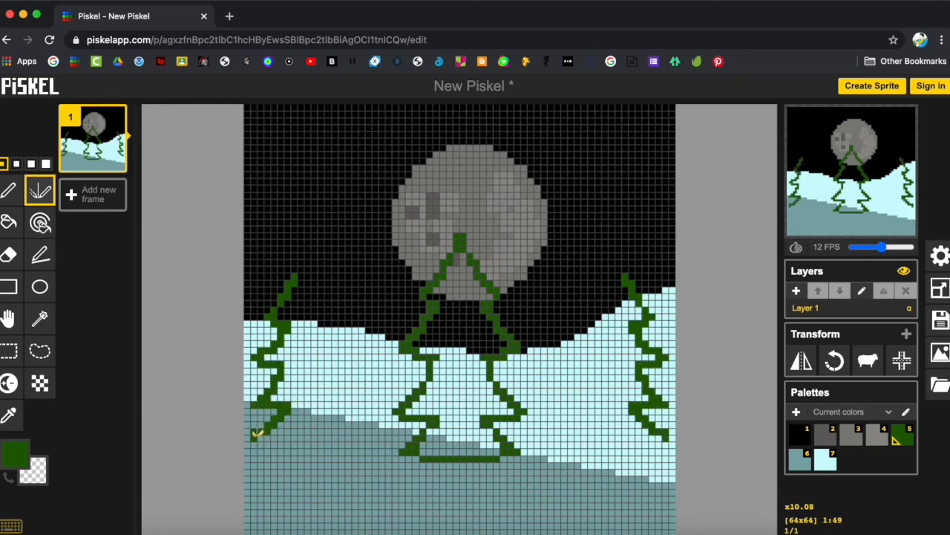
pyautogui.moveTo(297, 276)
pyautogui.mouseDown()
pyautogui.moveTo(330, 312)
pyautogui.moveTo(304, 319)
pyautogui.moveTo(307, 335)
pyautogui.moveTo(338, 365)
pyautogui.moveTo(307, 364)
pyautogui.moveTo(352, 408)
pyautogui.moveTo(321, 400)
pyautogui.moveTo(348, 428)
pyautogui.moveTo(254, 437)
pyautogui.mouseUp()
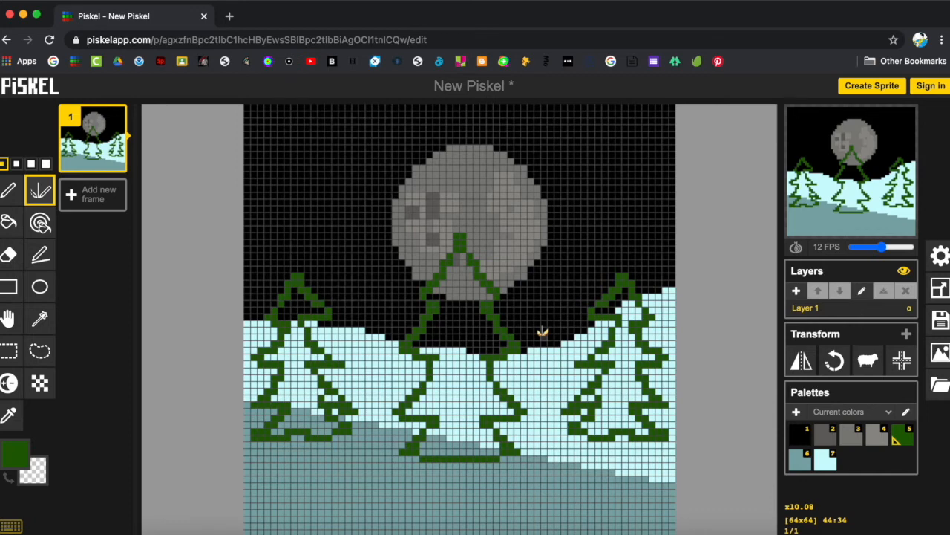
pyautogui.press('super+z')
pyautogui.press('super+z')
pyautogui.press('super+z')
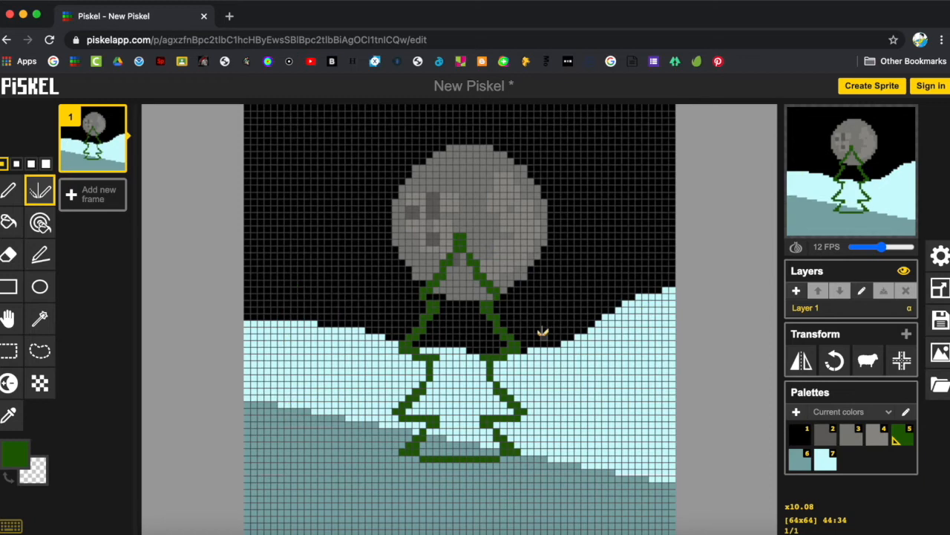
# Fill every area inside the central pine tree outline with the same dark green
pyautogui.click(9, 222)
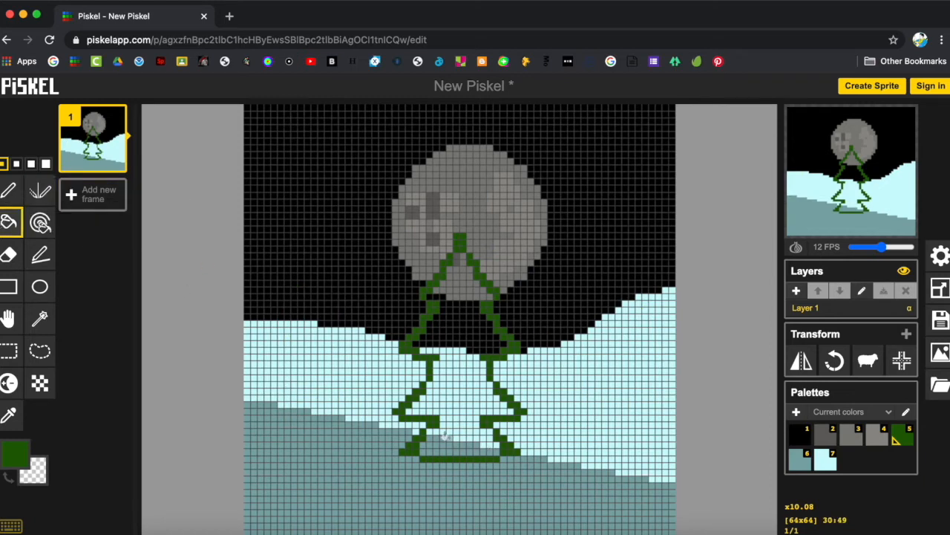
pyautogui.click(459, 318)
pyautogui.click(453, 279)
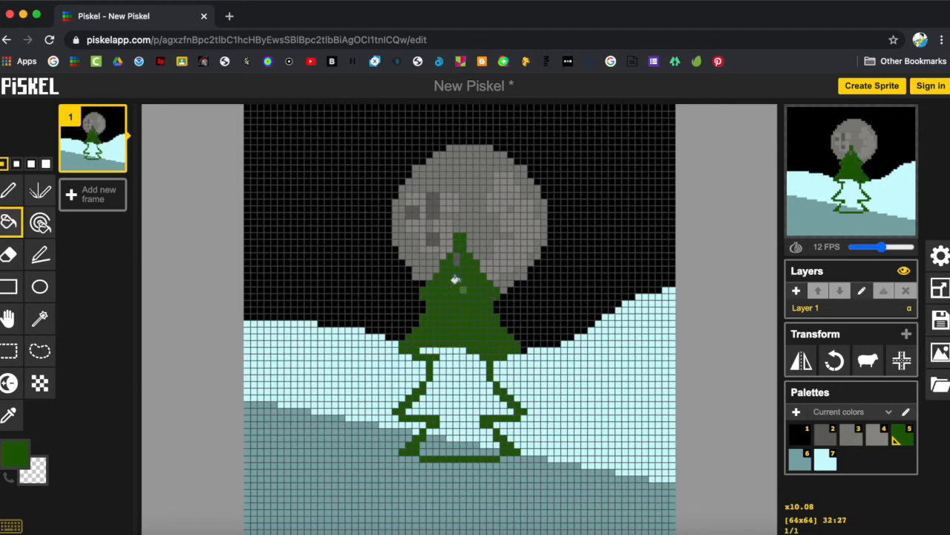
pyautogui.click(442, 382)
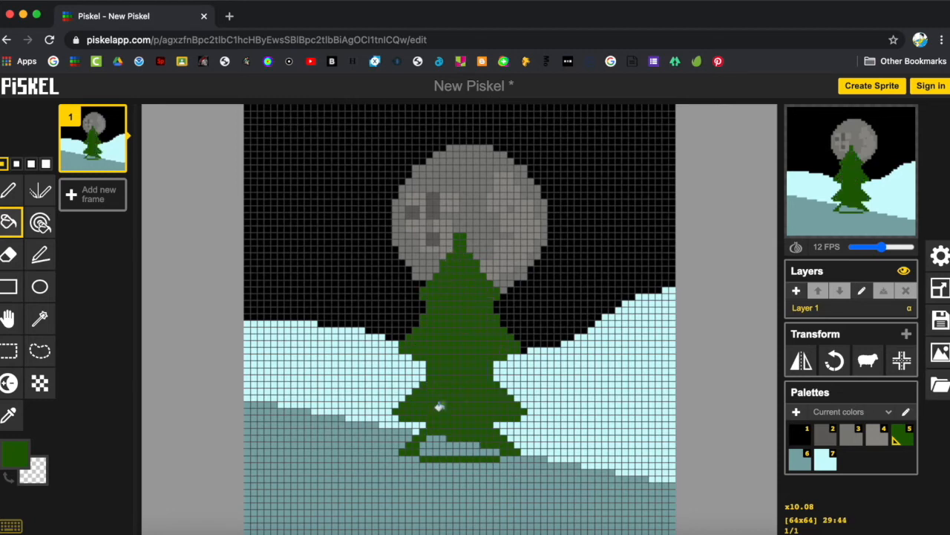
pyautogui.click(434, 448)
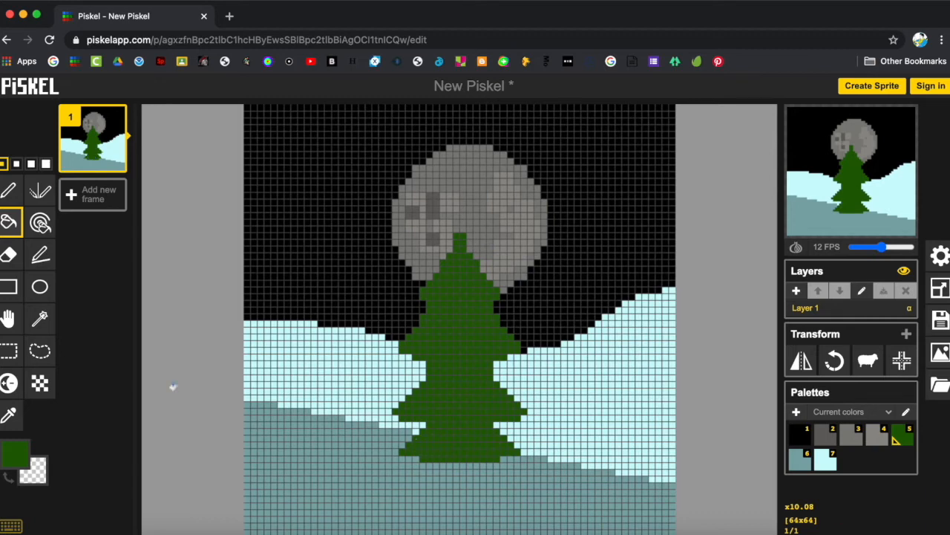
# Draw a 4x13-pixel brown (#96670b) rectangle as a trunk centered at the tree's base and fill it with the same brown
pyautogui.click(12, 290)
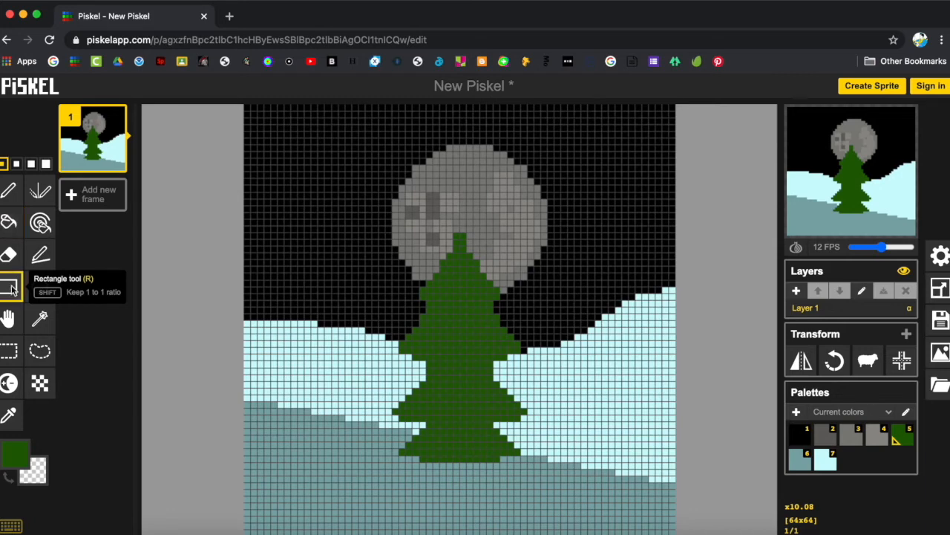
pyautogui.click(13, 456)
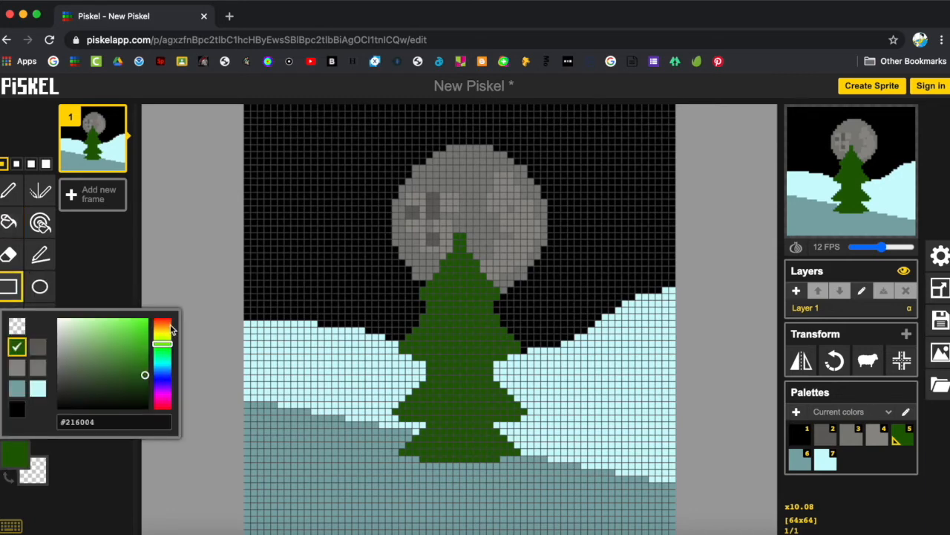
pyautogui.click(166, 328)
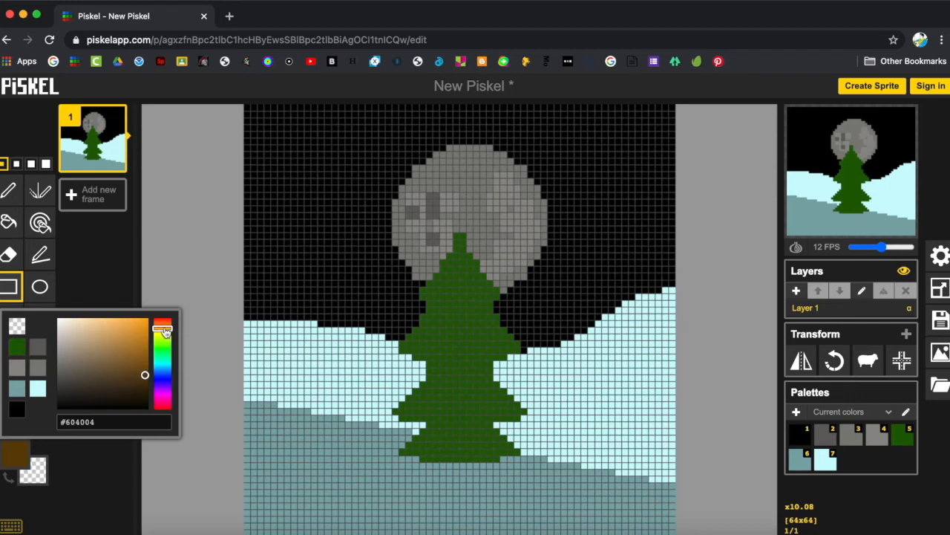
pyautogui.click(140, 332)
pyautogui.moveTo(124, 351)
pyautogui.mouseDown()
pyautogui.moveTo(132, 354)
pyautogui.moveTo(107, 342)
pyautogui.moveTo(109, 365)
pyautogui.moveTo(138, 367)
pyautogui.moveTo(142, 357)
pyautogui.mouseUp()
pyautogui.click(143, 348)
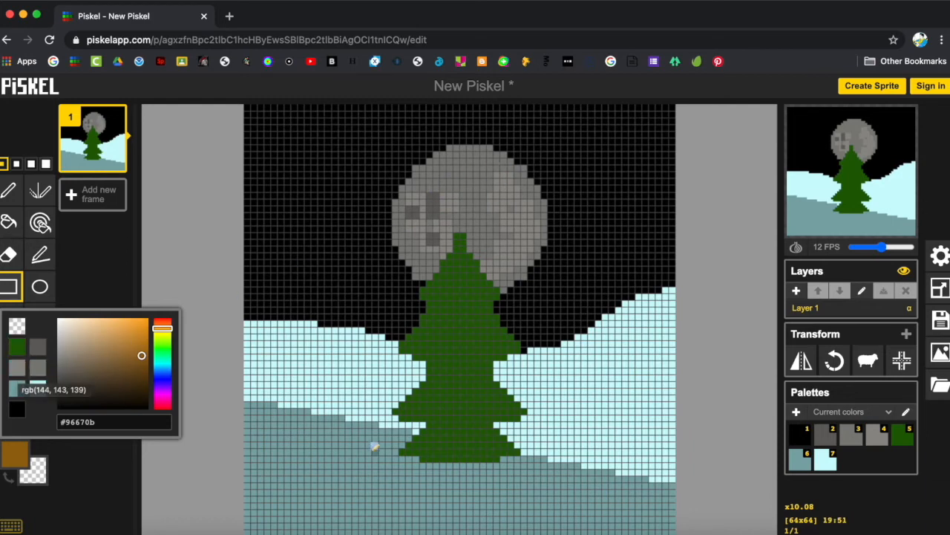
pyautogui.moveTo(450, 444); pyautogui.dragTo(469, 525)
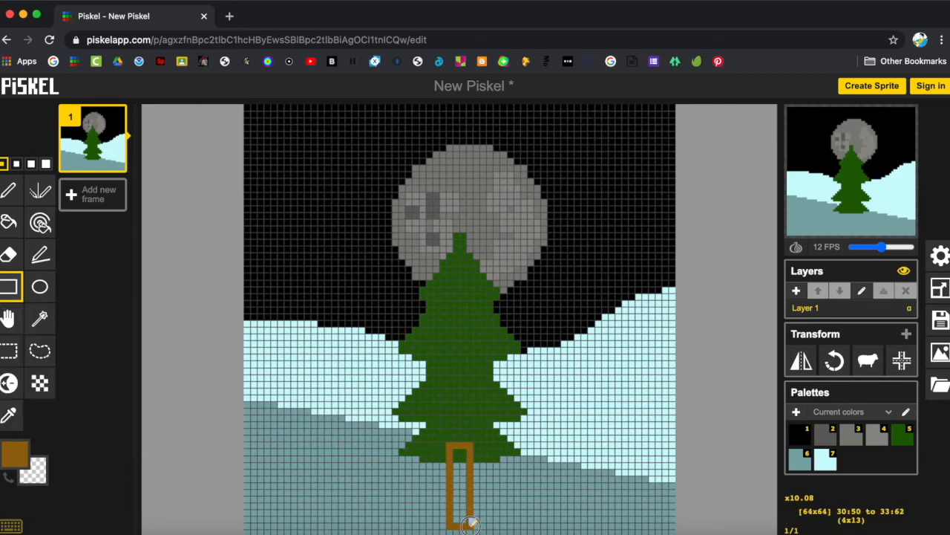
pyautogui.moveTo(470, 524); pyautogui.dragTo(471, 524)
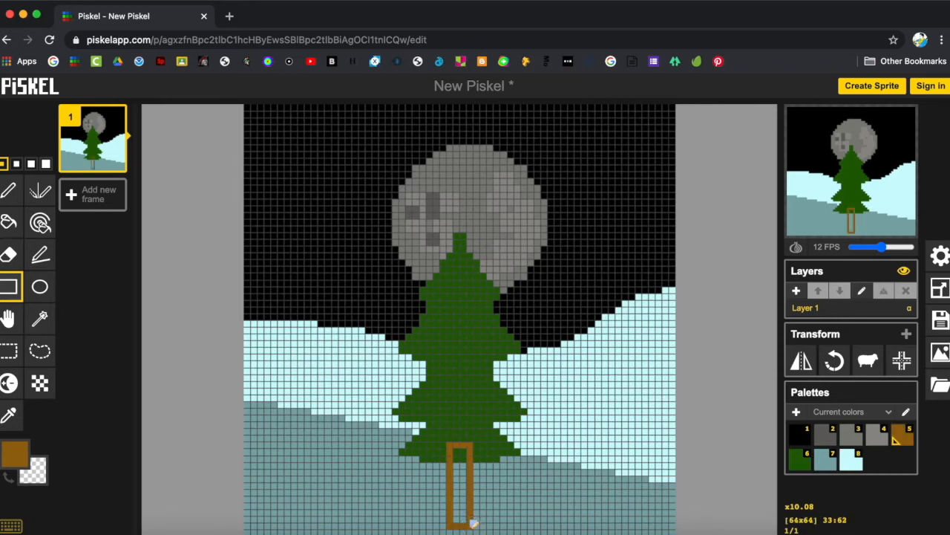
pyautogui.click(9, 222)
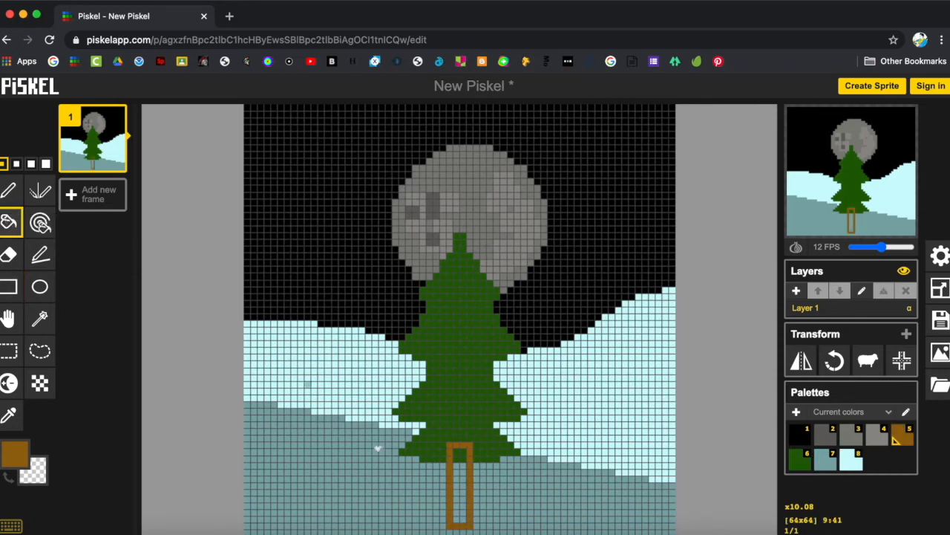
pyautogui.click(460, 484)
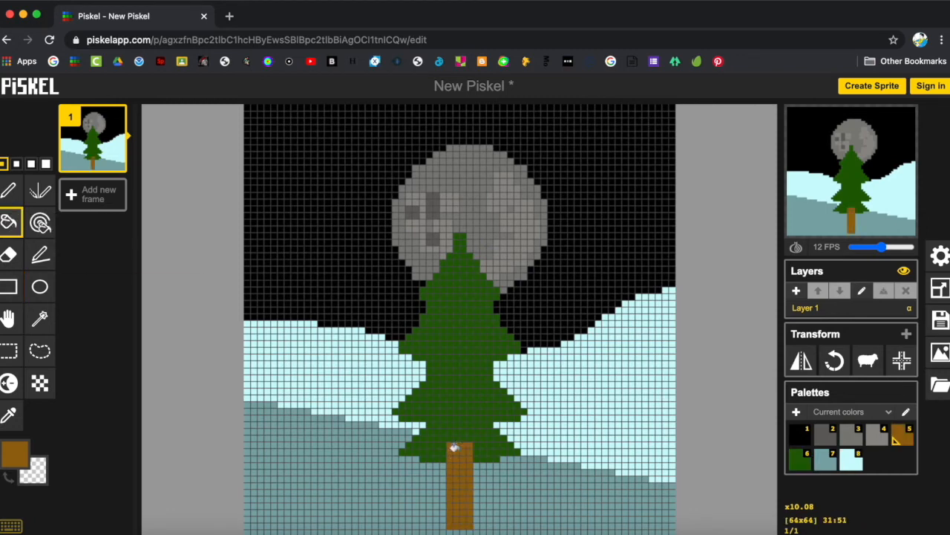
# Try trimming the tree's outer edge below its first branch tier with a 1-pixel Eraser
pyautogui.click(10, 256)
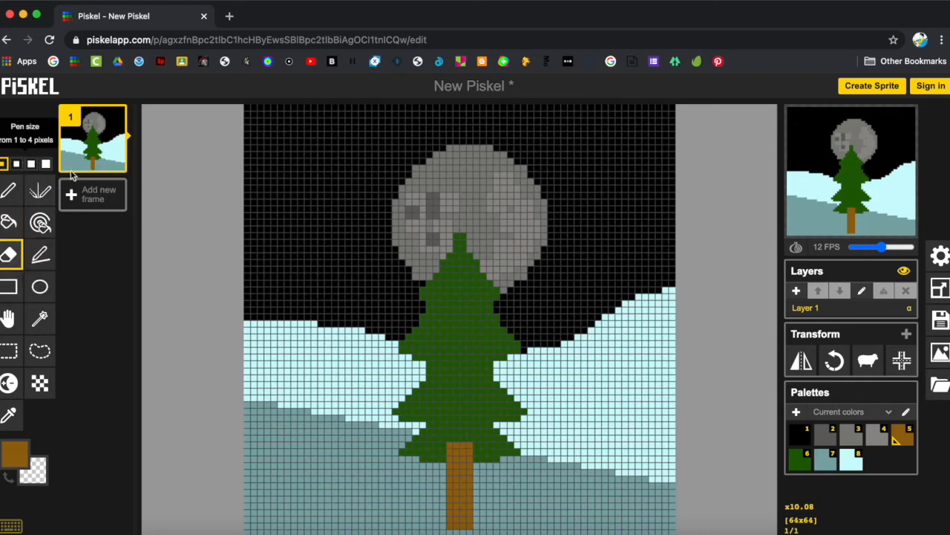
pyautogui.click(30, 163)
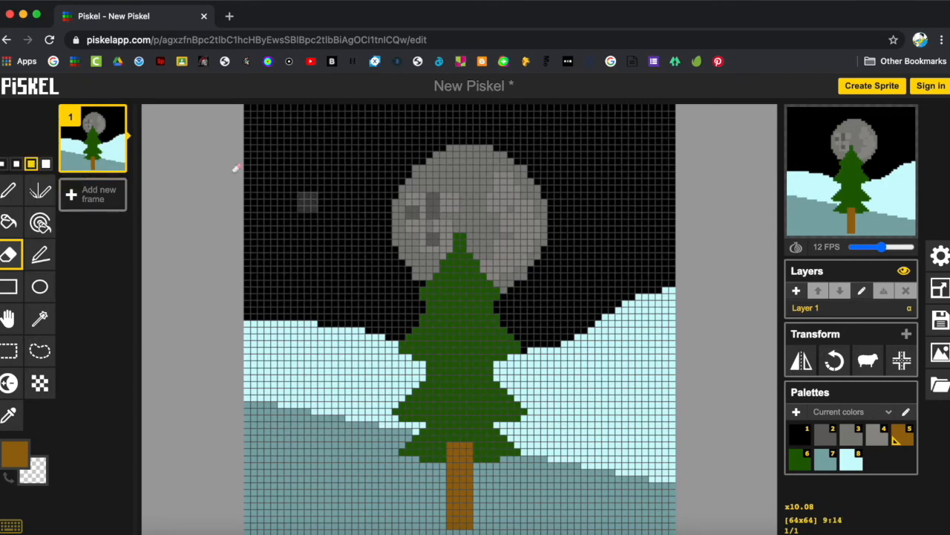
pyautogui.click(3, 164)
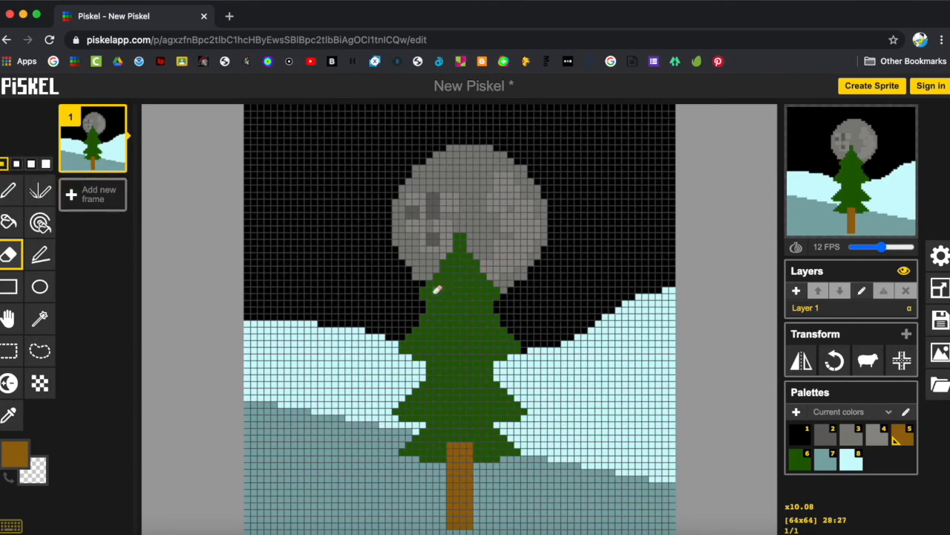
pyautogui.moveTo(419, 312); pyautogui.dragTo(432, 310)
# Try cutting black notches under the tree's upper branches with a 1-pixel Pen, and undo them
pyautogui.click(8, 191)
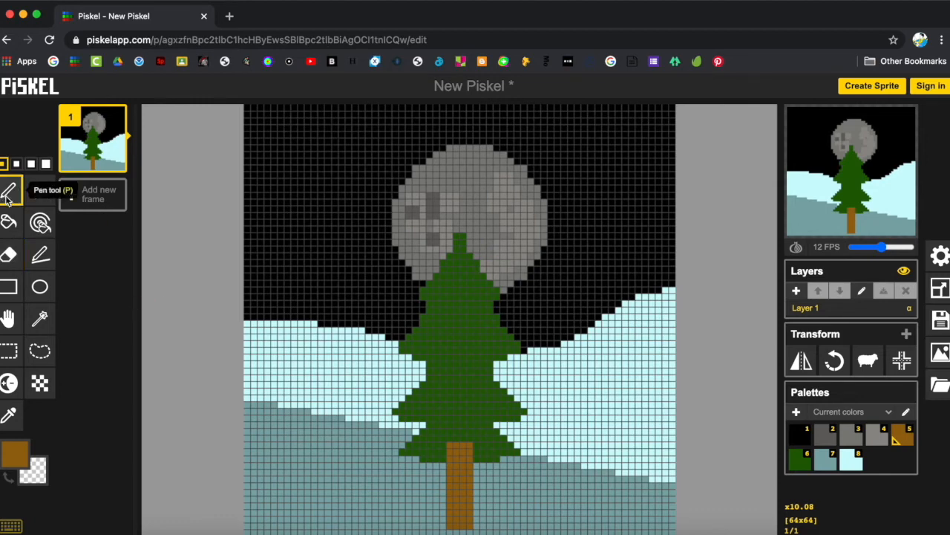
pyautogui.click(11, 455)
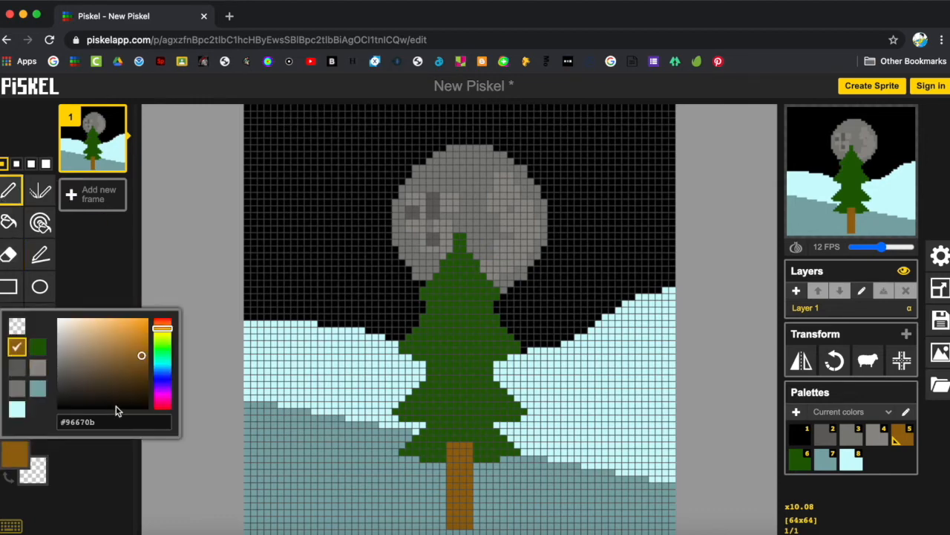
pyautogui.click(137, 410)
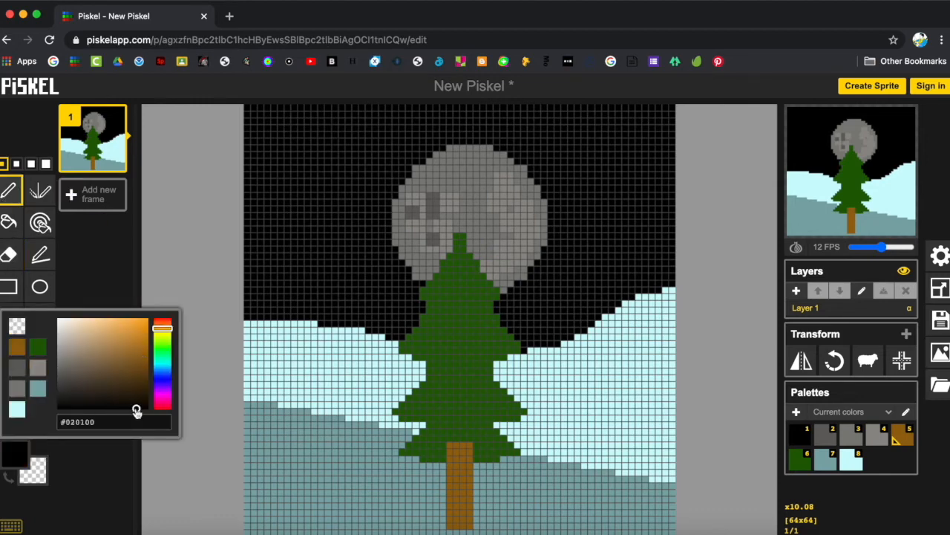
pyautogui.click(423, 306)
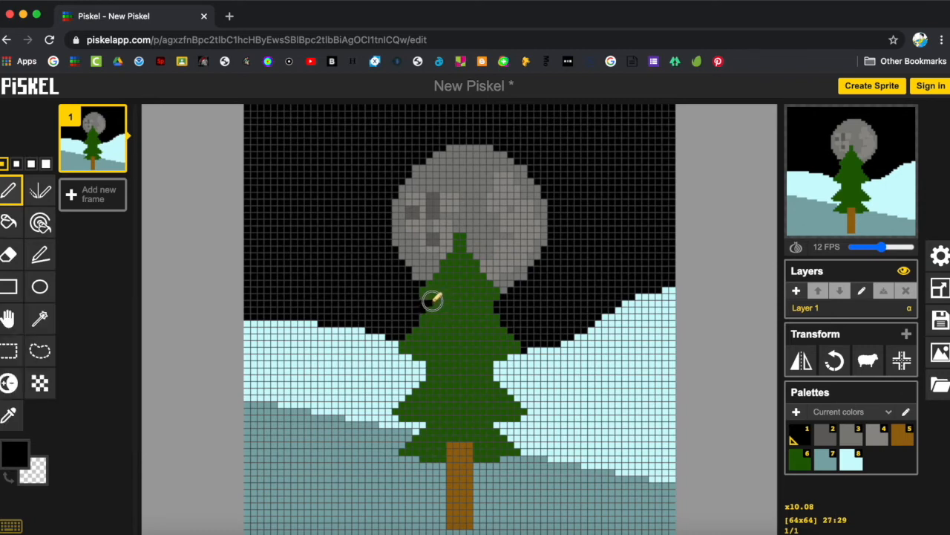
pyautogui.moveTo(435, 299); pyautogui.dragTo(425, 306)
pyautogui.moveTo(485, 290)
pyautogui.mouseDown()
pyautogui.moveTo(508, 308)
pyautogui.moveTo(483, 297)
pyautogui.moveTo(483, 287)
pyautogui.moveTo(498, 307)
pyautogui.mouseUp()
pyautogui.moveTo(445, 298)
pyautogui.mouseDown()
pyautogui.moveTo(436, 292)
pyautogui.moveTo(445, 280)
pyautogui.mouseUp()
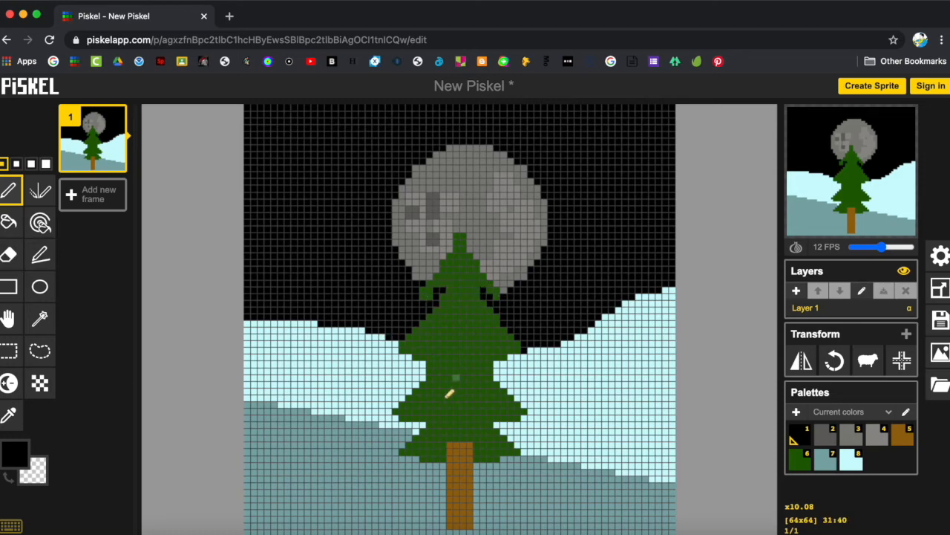
pyautogui.hotkey('ctrl', 'z')
pyautogui.hotkey('ctrl', 'z')
pyautogui.hotkey('ctrl', 'z')
pyautogui.hotkey('ctrl', 'z')
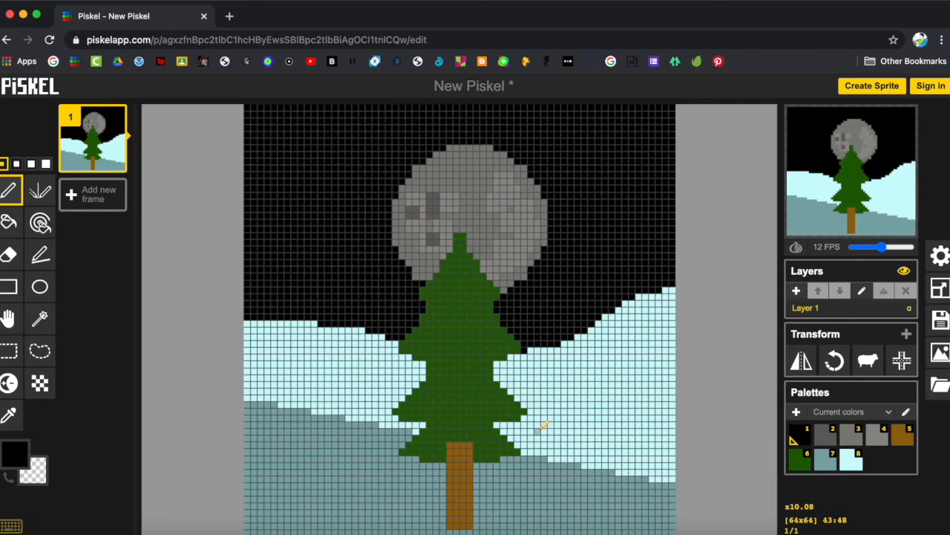
# Scatter single-pixel white (#ffffff) stars across the black sky around the moon and above the hills with the Pen tool
pyautogui.moveTo(97, 170)
pyautogui.click(15, 451)
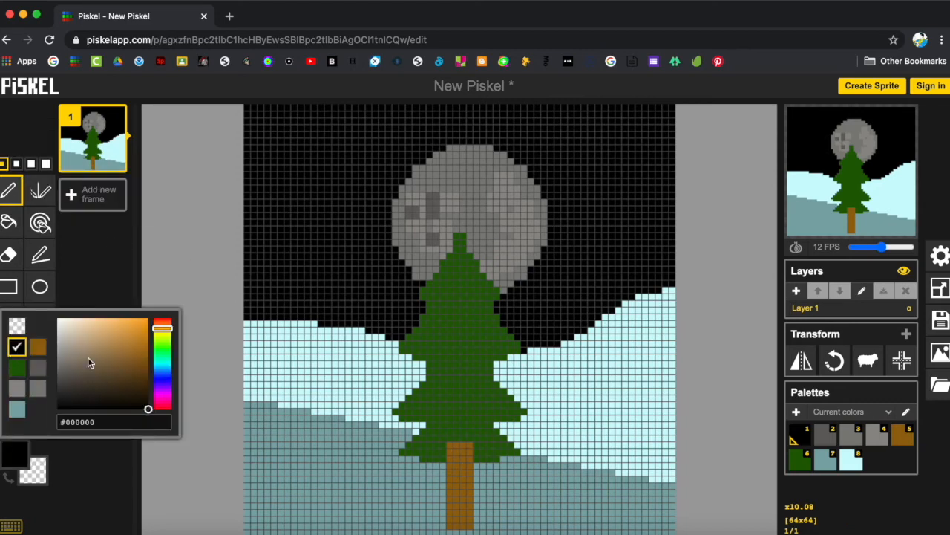
pyautogui.click(61, 324)
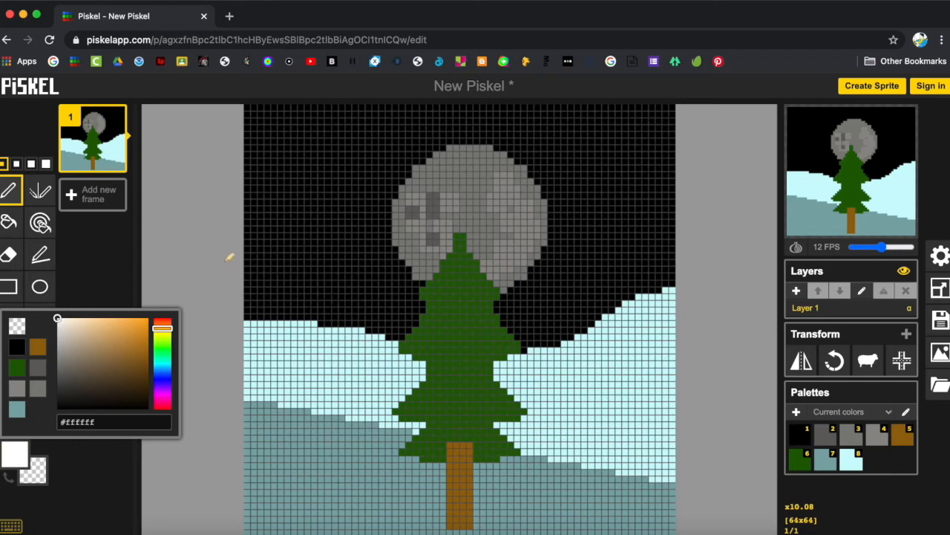
pyautogui.click(288, 256)
pyautogui.click(320, 189)
pyautogui.click(335, 222)
pyautogui.click(294, 188)
pyautogui.click(274, 161)
pyautogui.click(362, 148)
pyautogui.click(321, 121)
pyautogui.click(639, 195)
pyautogui.click(591, 269)
pyautogui.click(570, 141)
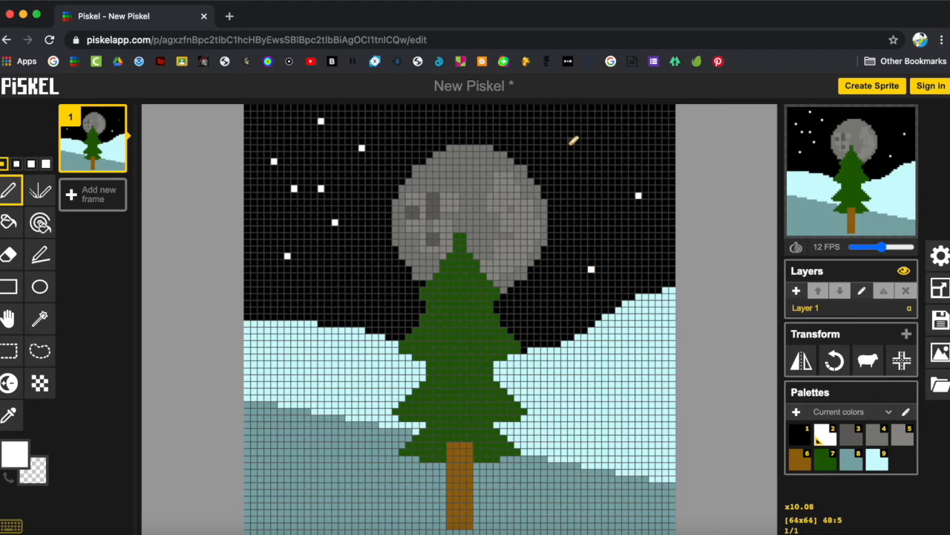
pyautogui.click(632, 249)
pyautogui.click(652, 127)
pyautogui.click(510, 115)
pyautogui.click(598, 195)
pyautogui.click(625, 135)
pyautogui.click(557, 209)
pyautogui.click(550, 276)
pyautogui.click(381, 289)
pyautogui.click(395, 317)
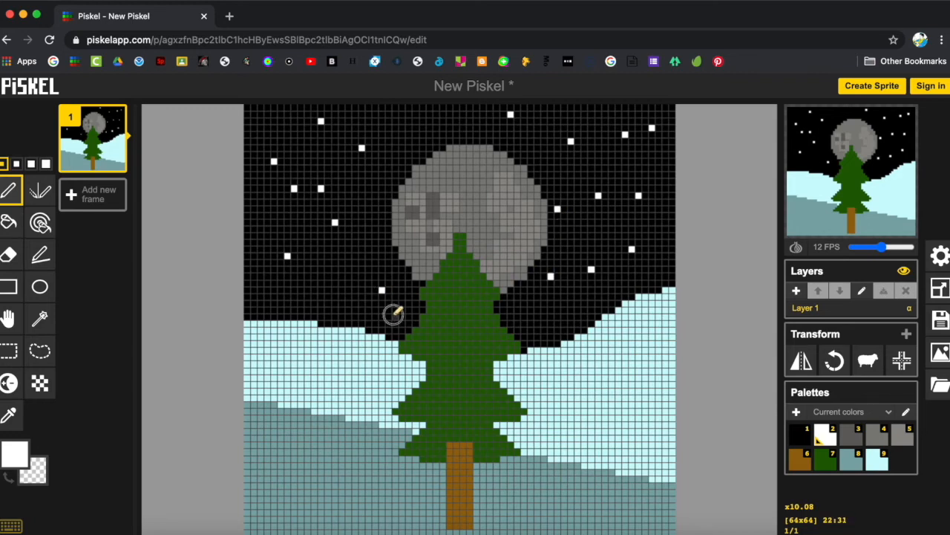
pyautogui.click(337, 310)
pyautogui.click(361, 262)
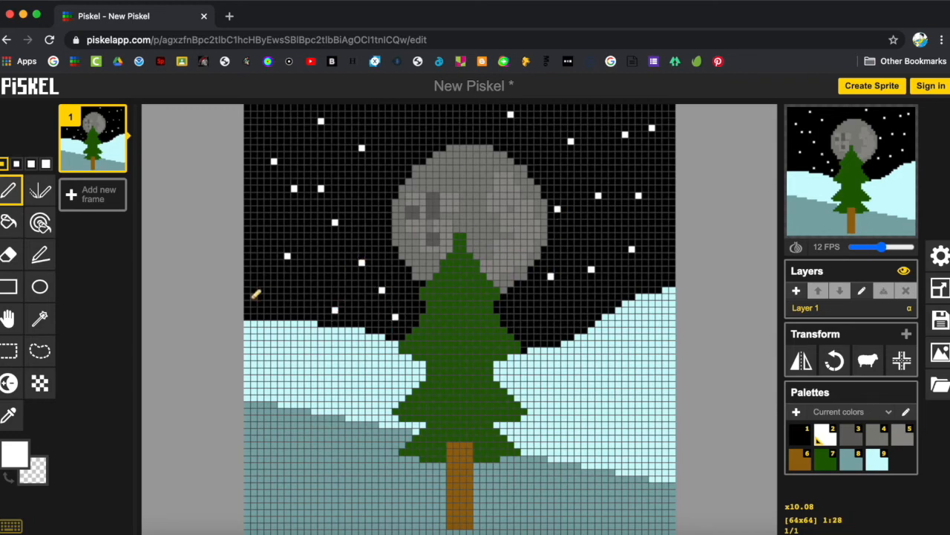
pyautogui.click(254, 296)
pyautogui.click(267, 215)
pyautogui.click(422, 141)
pyautogui.click(395, 114)
pyautogui.click(274, 114)
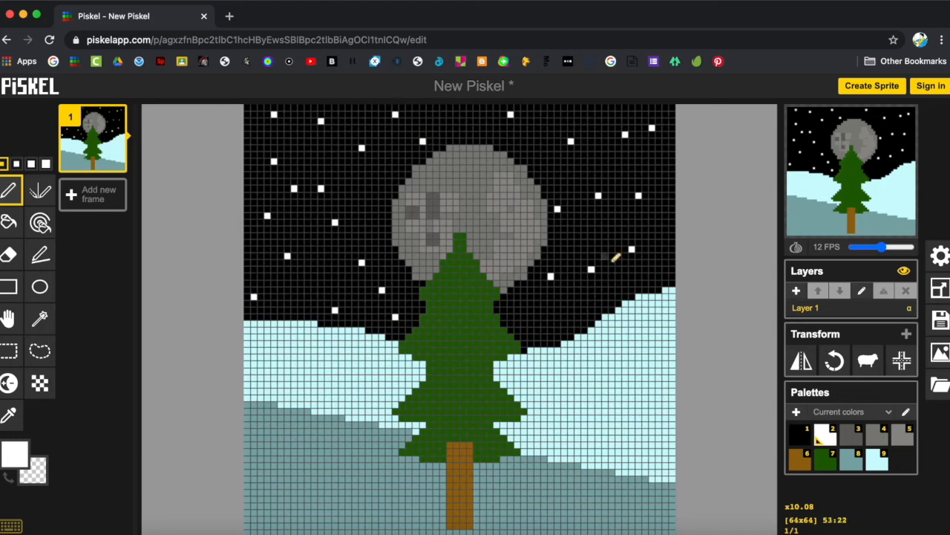
pyautogui.click(550, 323)
pyautogui.click(517, 309)
pyautogui.click(665, 255)
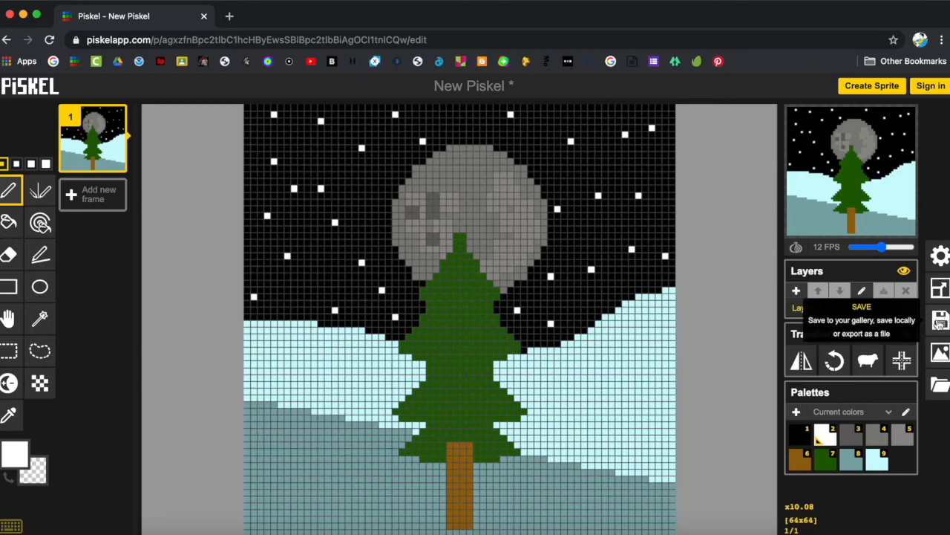
# Review the sprite's save options and set its export resolution to 500 x 500
pyautogui.click(940, 321)
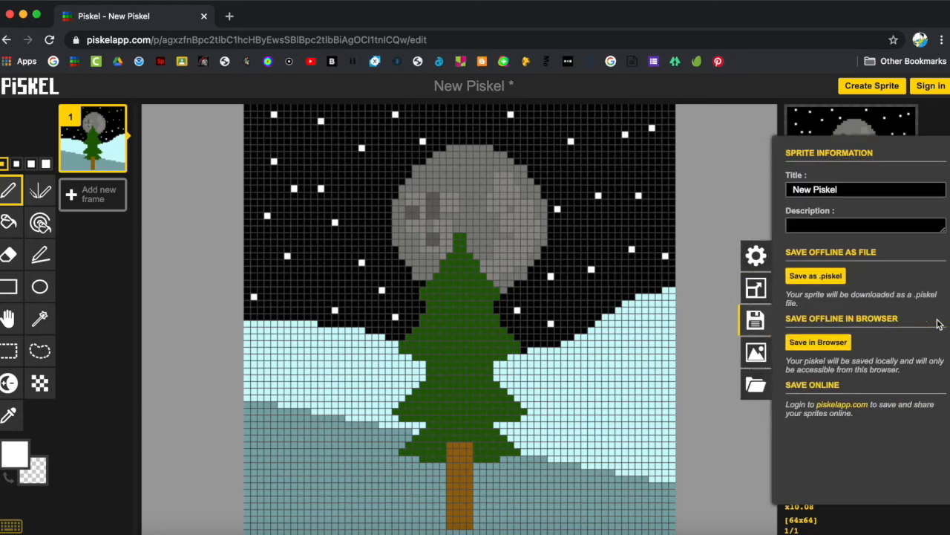
pyautogui.click(836, 282)
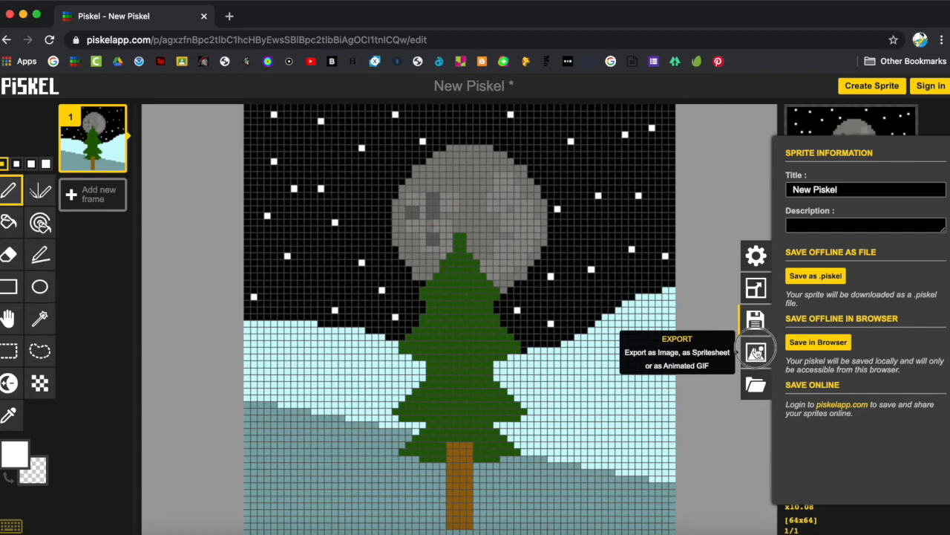
pyautogui.click(756, 353)
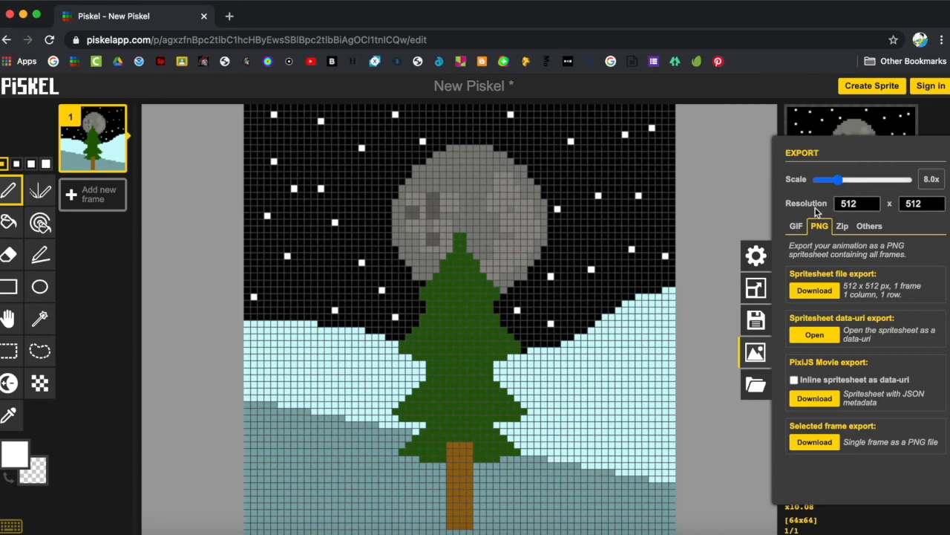
pyautogui.click(863, 203)
pyautogui.moveTo(863, 203); pyautogui.dragTo(834, 203)
pyautogui.write('500')
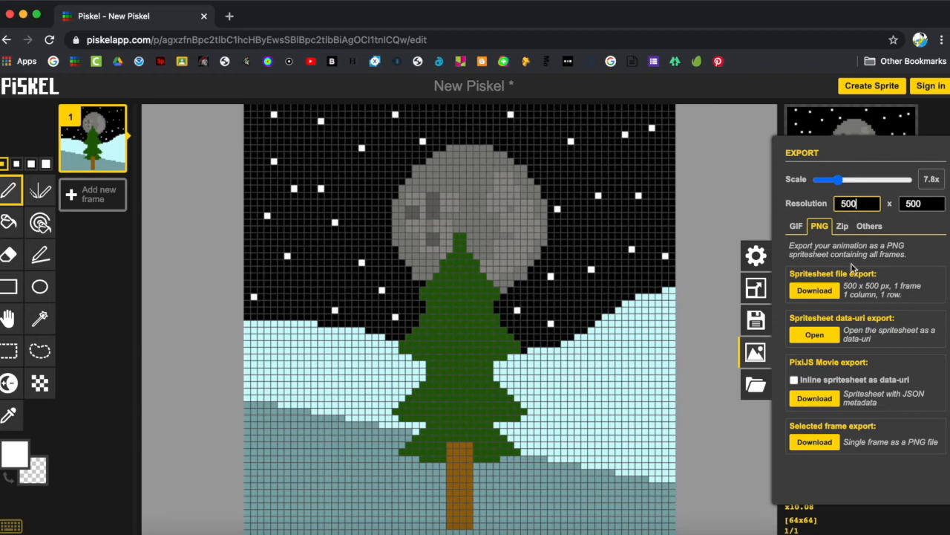
# Examine the options offered by the GIF, PNG, Zip and Others export formats
pyautogui.click(796, 227)
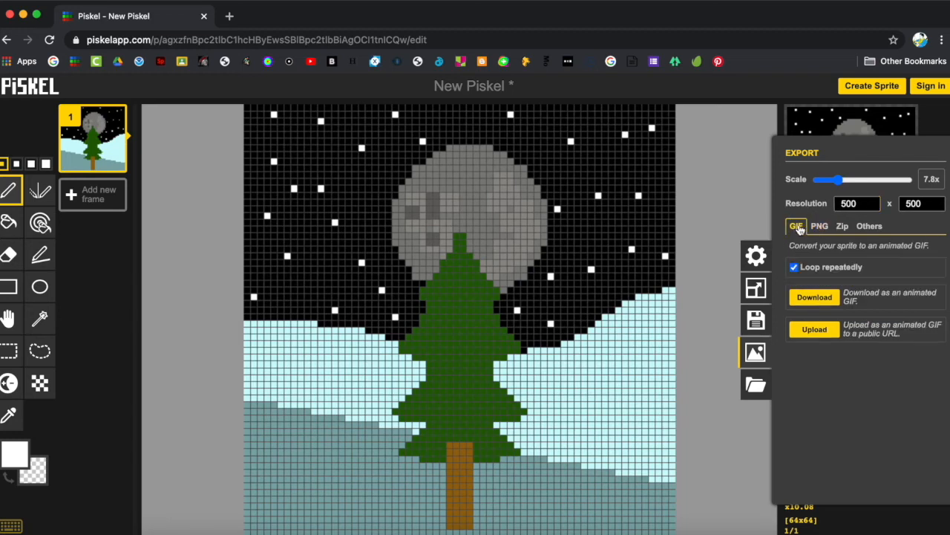
pyautogui.click(820, 226)
pyautogui.click(841, 226)
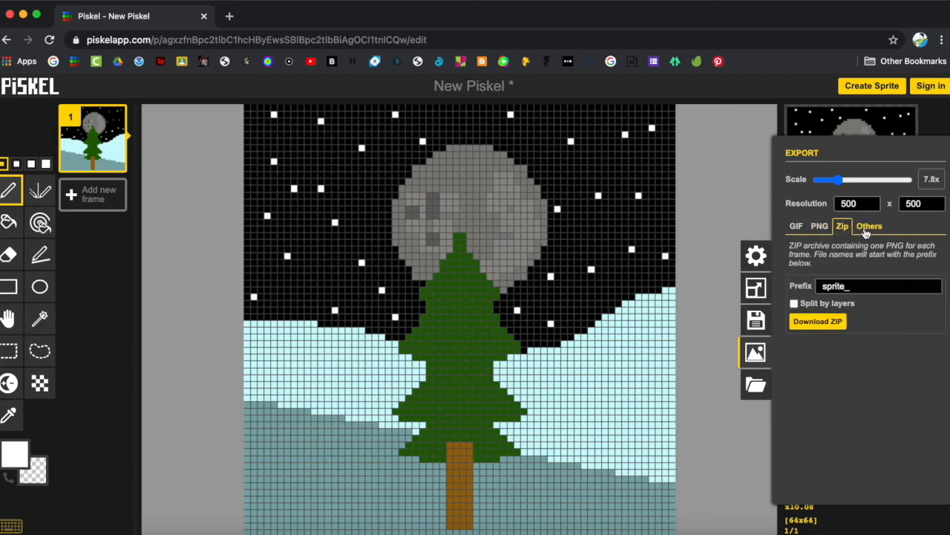
pyautogui.click(866, 227)
pyautogui.click(800, 228)
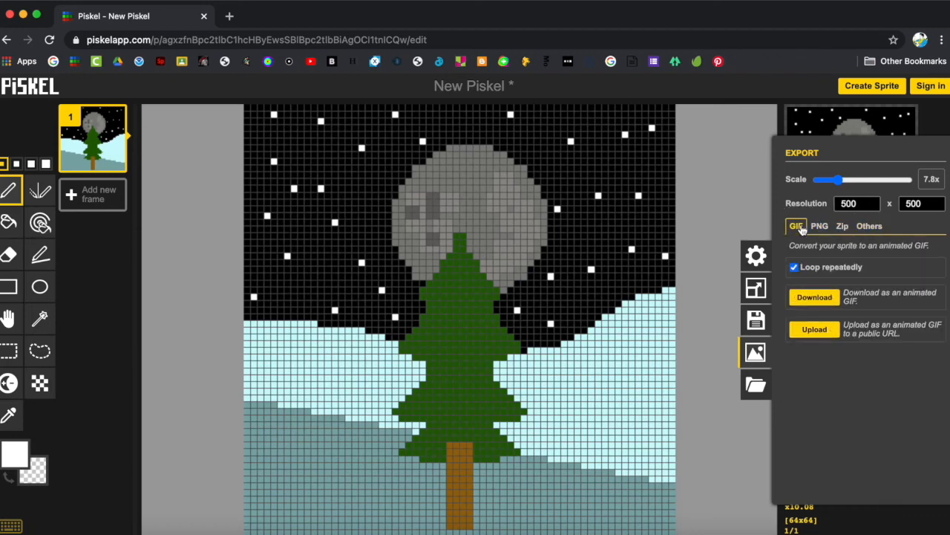
pyautogui.click(820, 227)
pyautogui.click(842, 227)
pyautogui.click(870, 228)
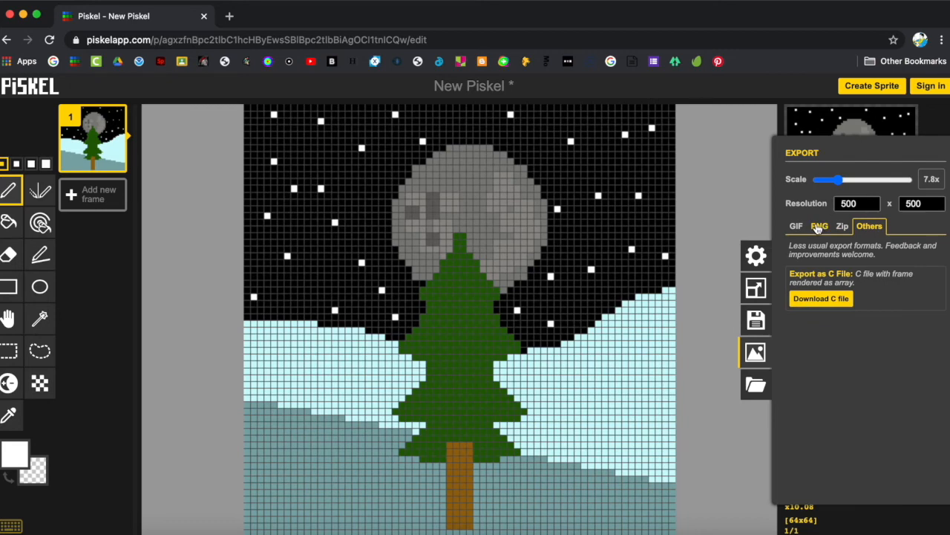
# Download the selected frame as a single PNG file and dismiss the browser's download notice
pyautogui.click(819, 228)
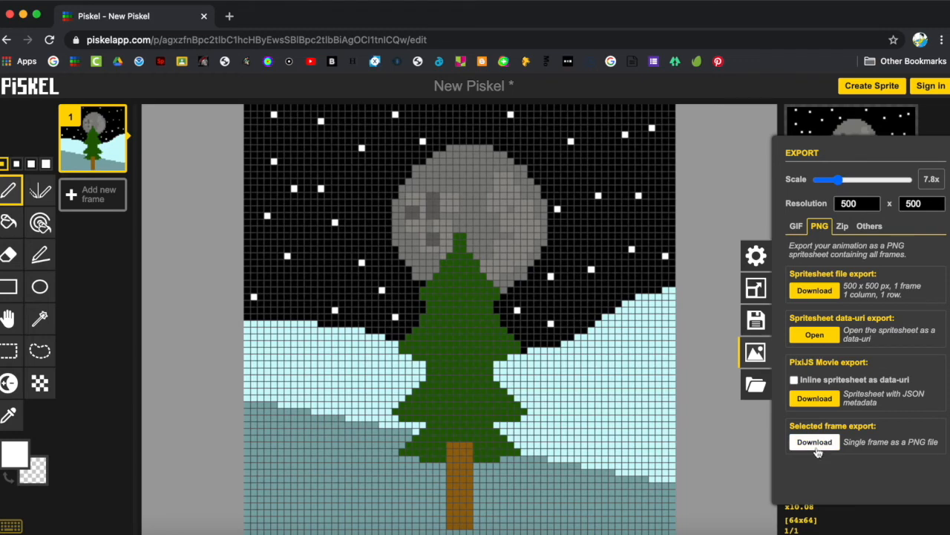
pyautogui.click(816, 443)
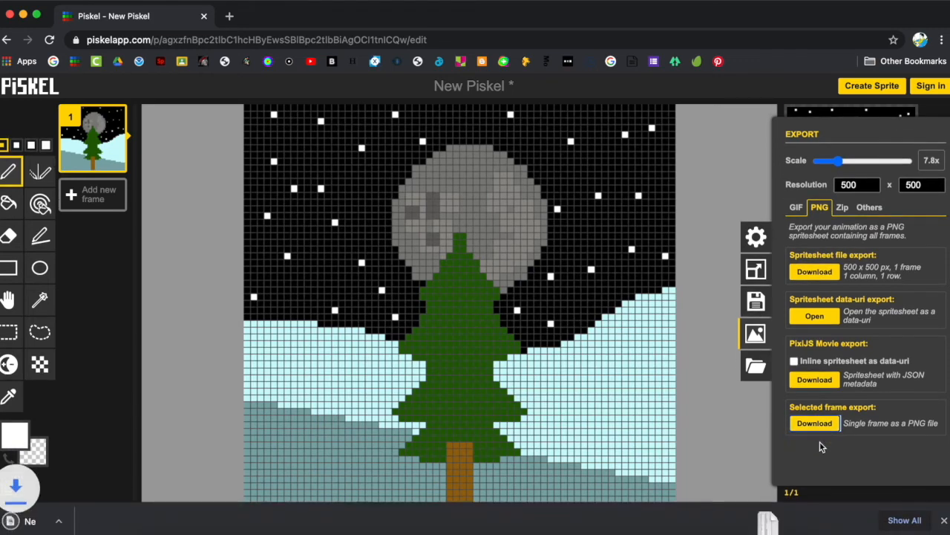
pyautogui.click(944, 521)
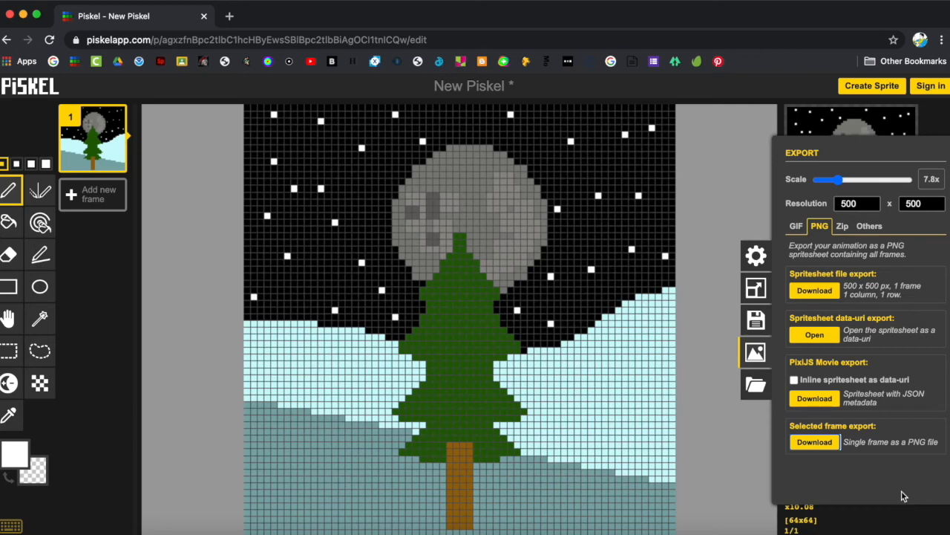
# Open Google Classroom in a new browser tab and expand the PiskelApp Boot Camp assignment in the 8th Grade Art classwork
pyautogui.click(227, 15)
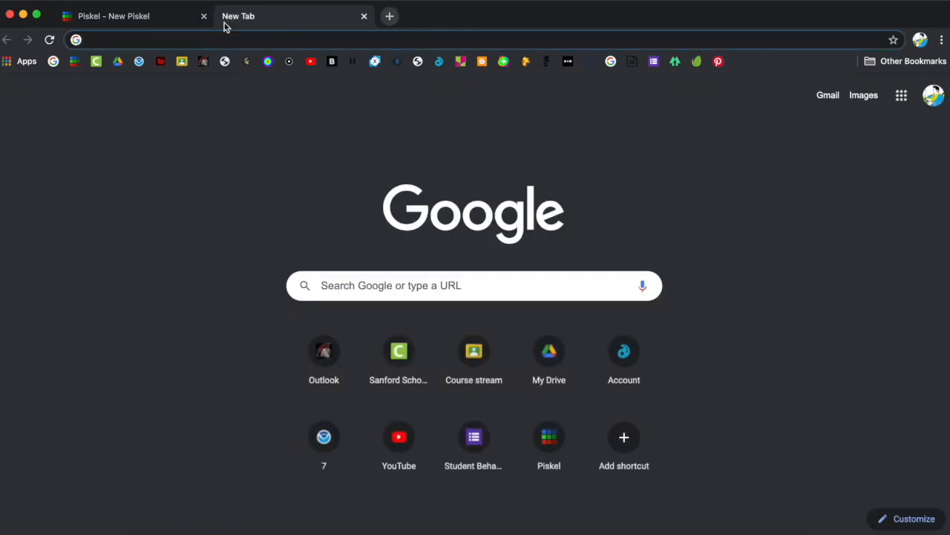
pyautogui.click(181, 62)
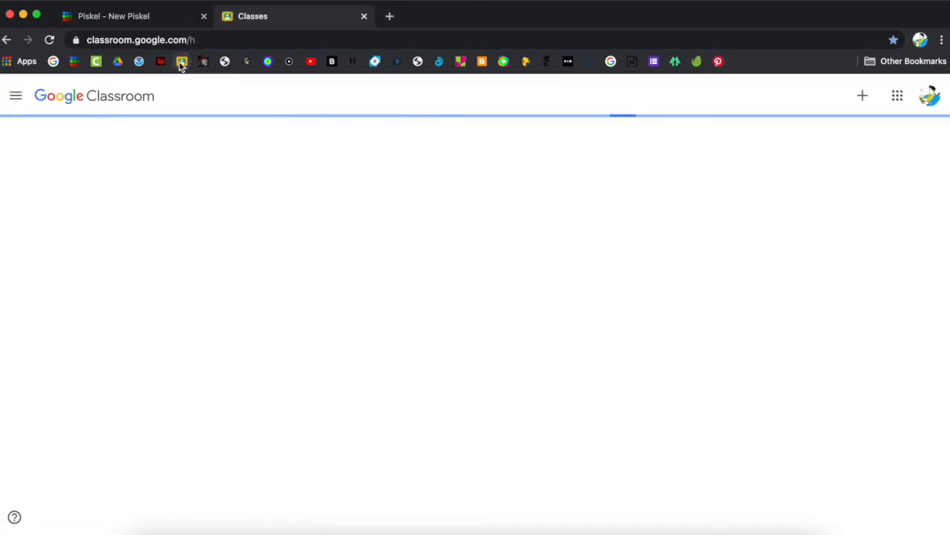
pyautogui.click(323, 205)
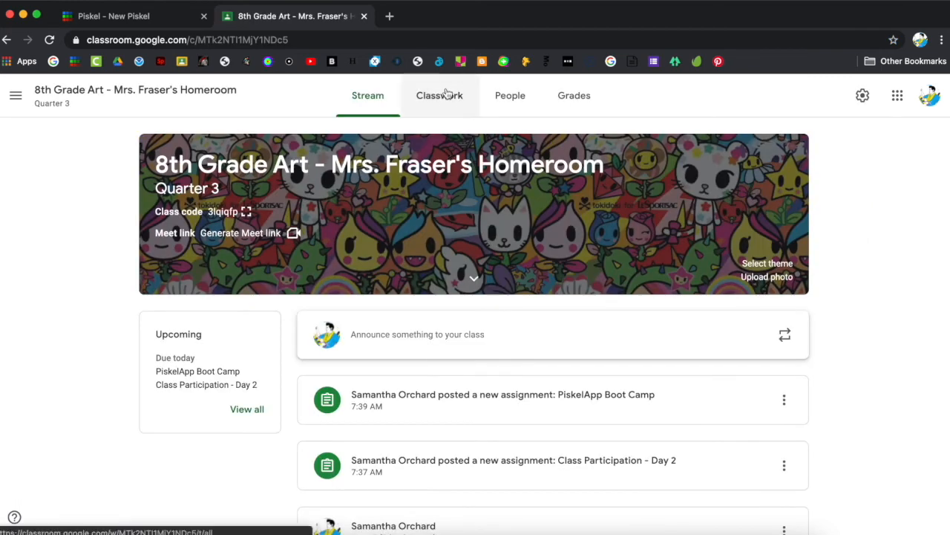
pyautogui.click(446, 94)
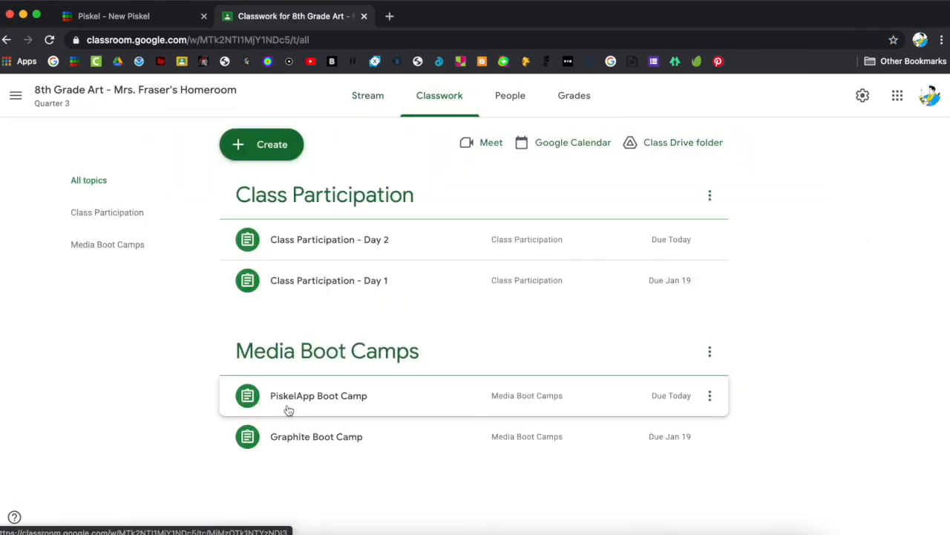
pyautogui.click(348, 400)
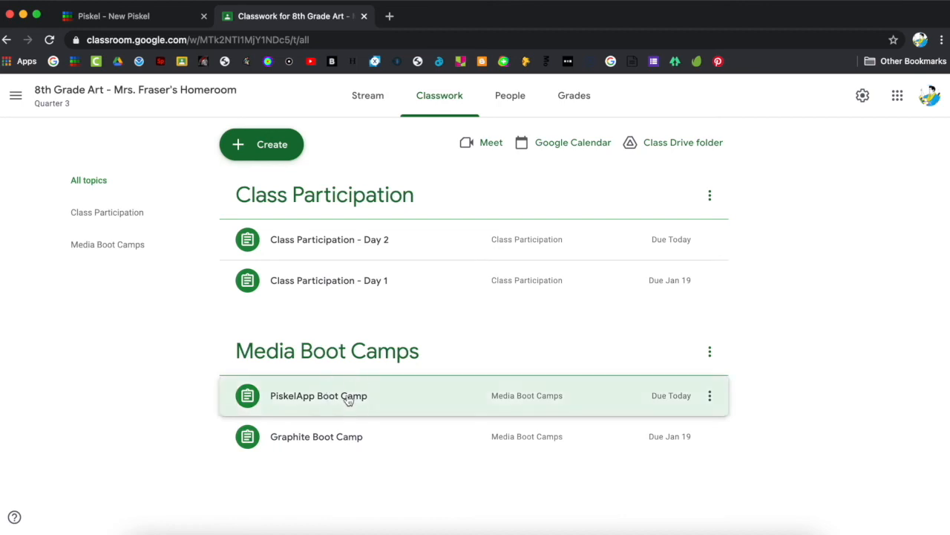
# Open the Artwork Google Docs file attached to the PiskelApp Boot Camp assignment
pyautogui.scroll(-2, 378, 397)
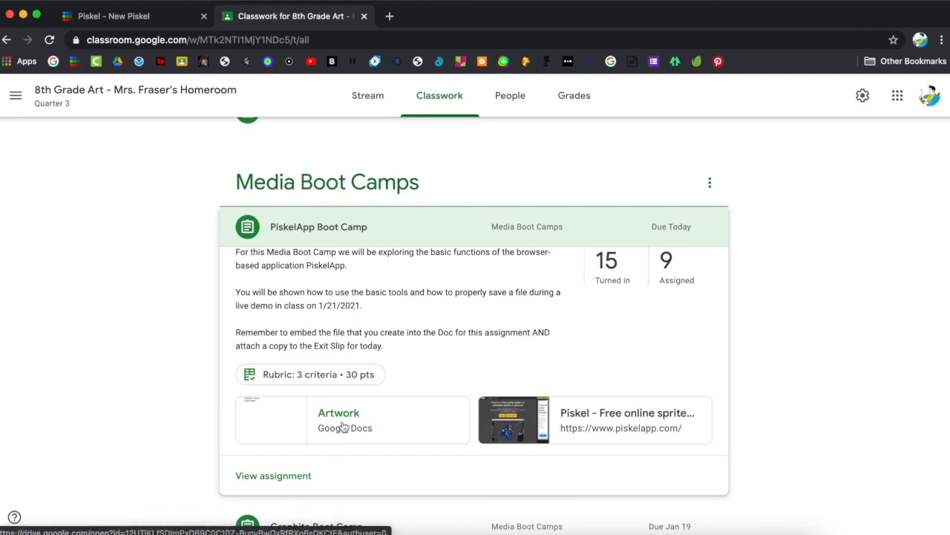
pyautogui.scroll(-1, 347, 426)
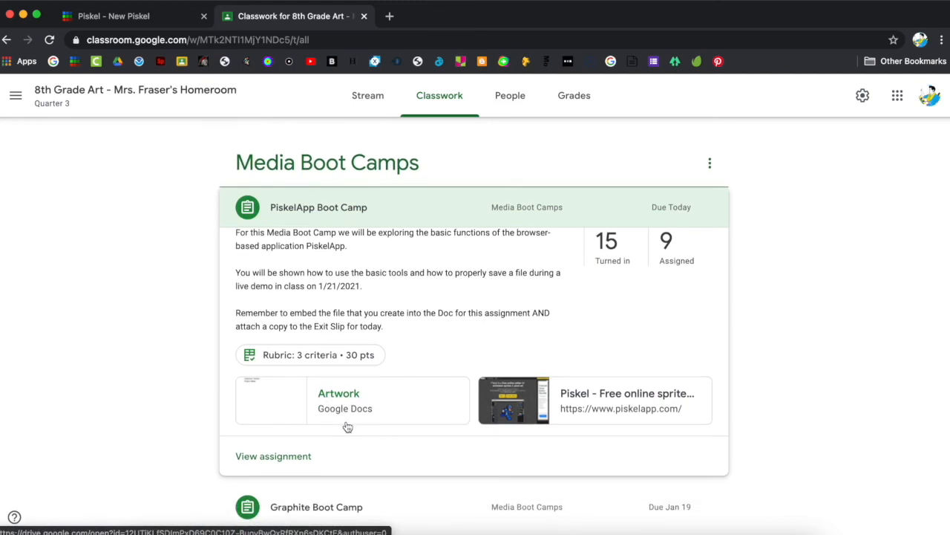
pyautogui.click(346, 408)
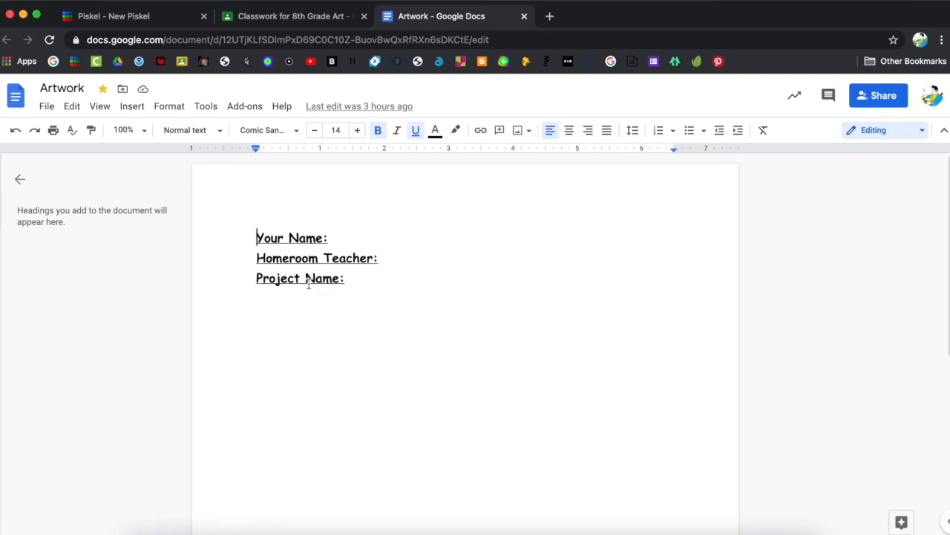
# Insert the downloaded image New Piskel-1.png.png from the computer into the Artwork document, below the Project Name line
pyautogui.click(347, 238)
pyautogui.click(397, 262)
pyautogui.click(356, 281)
pyautogui.click(321, 334)
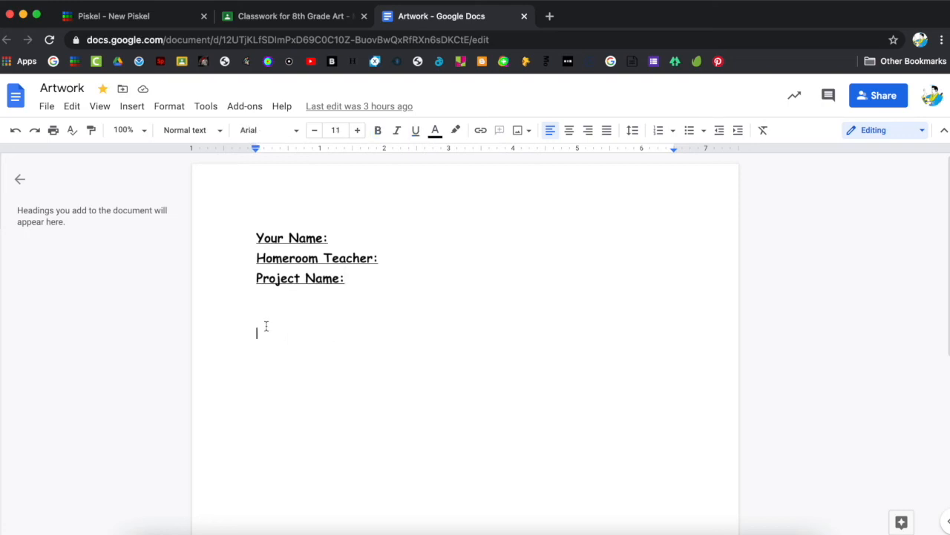
pyautogui.click(524, 134)
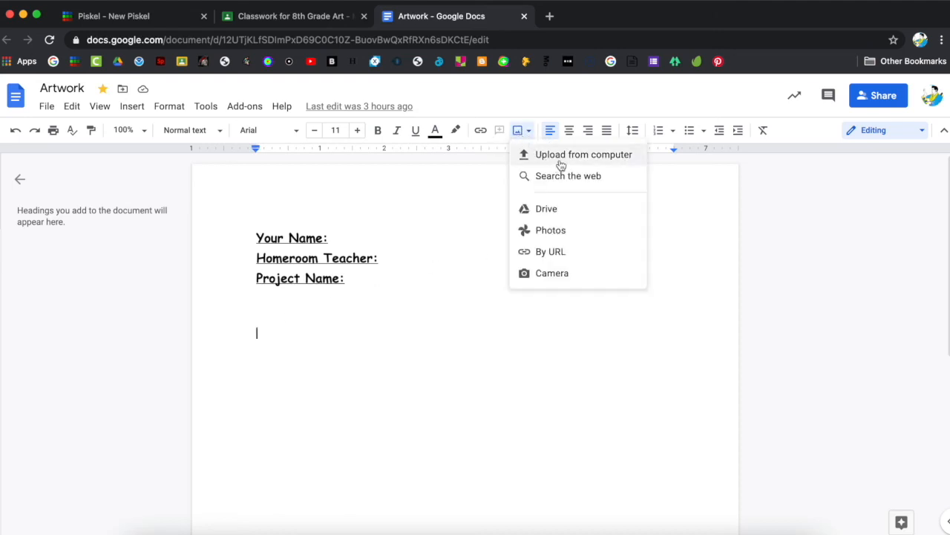
pyautogui.click(596, 157)
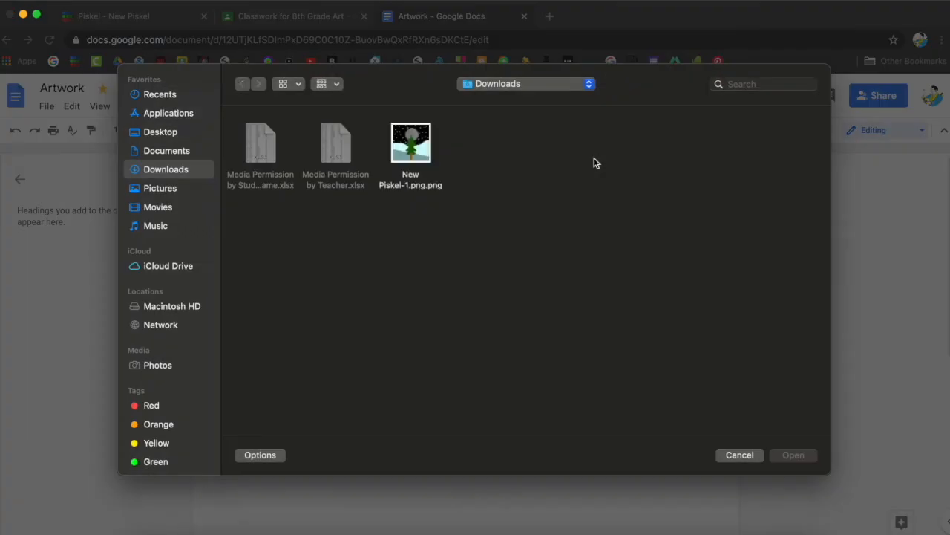
pyautogui.click(530, 83)
pyautogui.click(528, 85)
pyautogui.click(417, 145)
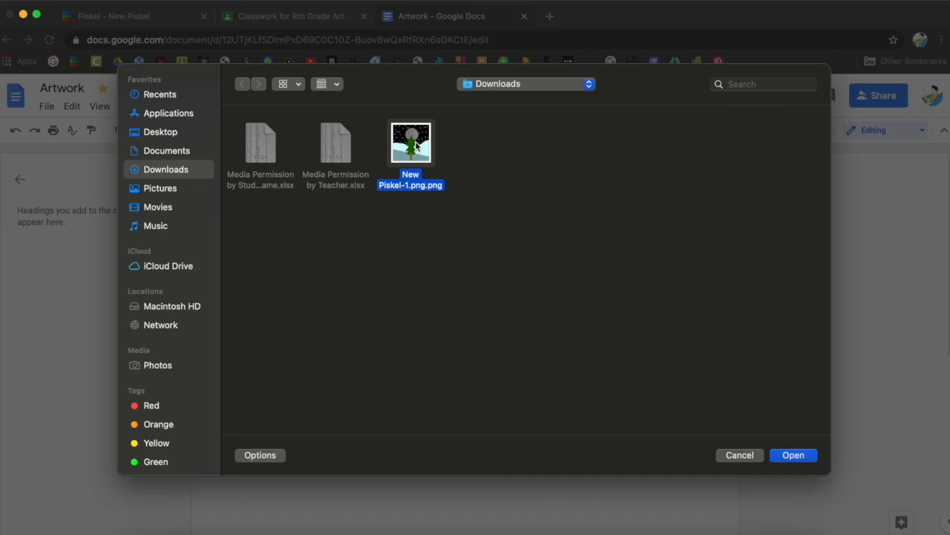
pyautogui.click(811, 459)
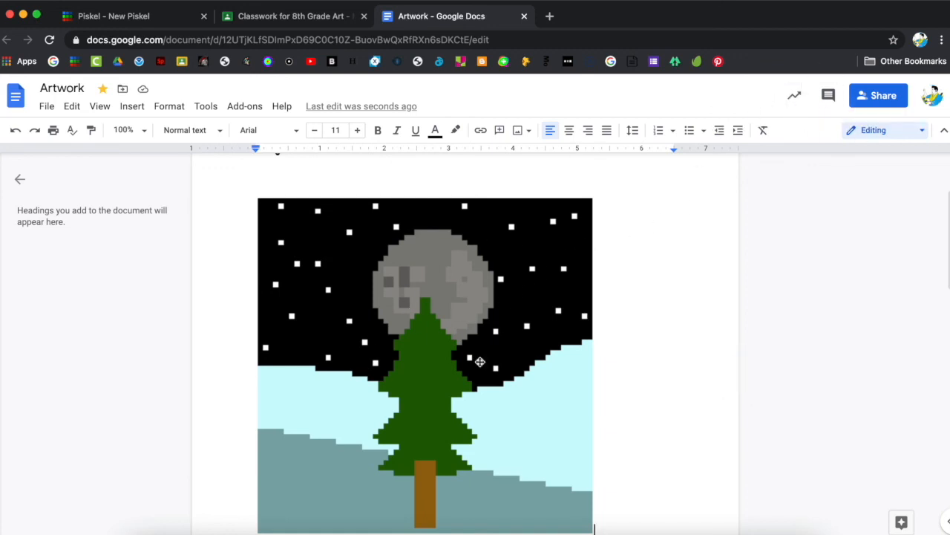
# Delete the inserted night landscape image and close the Artwork document
pyautogui.click(434, 395)
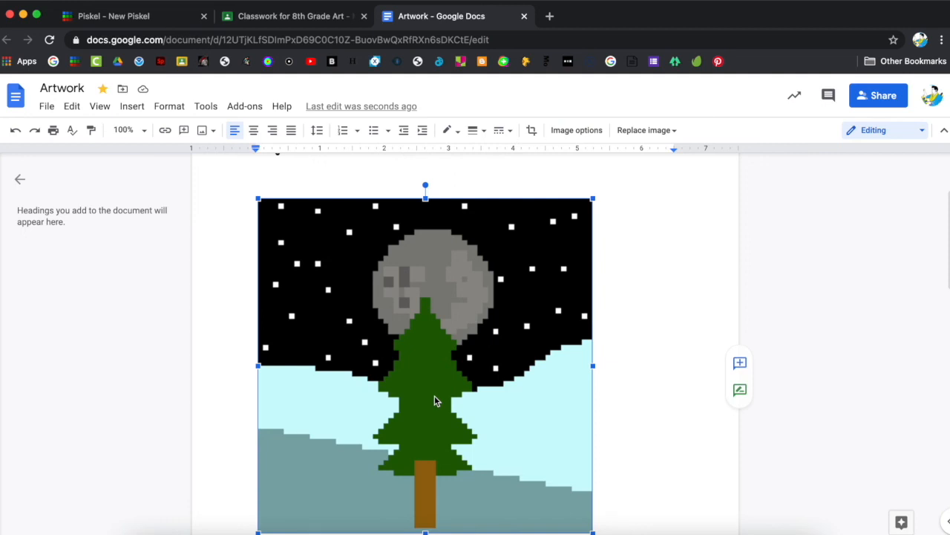
pyautogui.press('BackSpace')
pyautogui.click(524, 16)
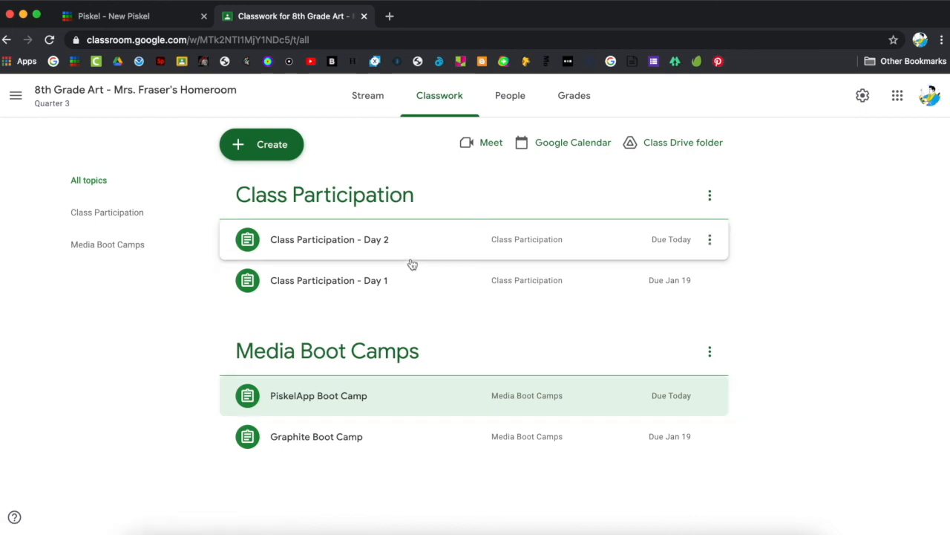
# Open the Daily Exit Slip form attached to Class Participation - Day 2 and review its questions
pyautogui.click(413, 234)
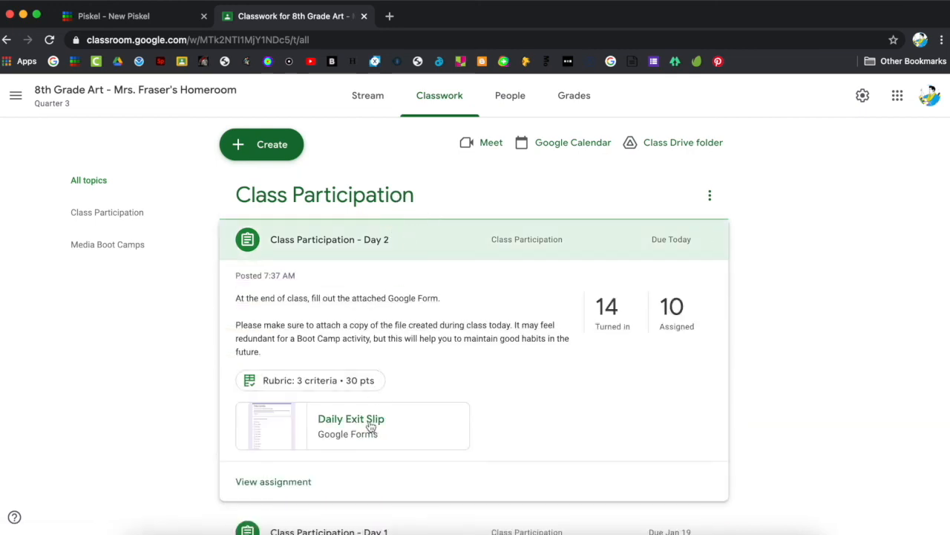
pyautogui.click(371, 424)
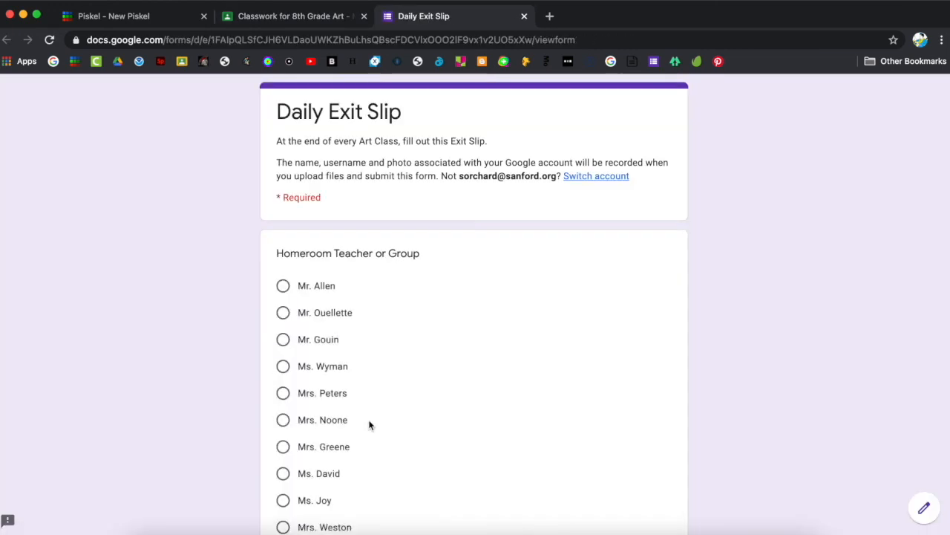
pyautogui.scroll(-5, 318, 418)
pyautogui.scroll(-6, 316, 418)
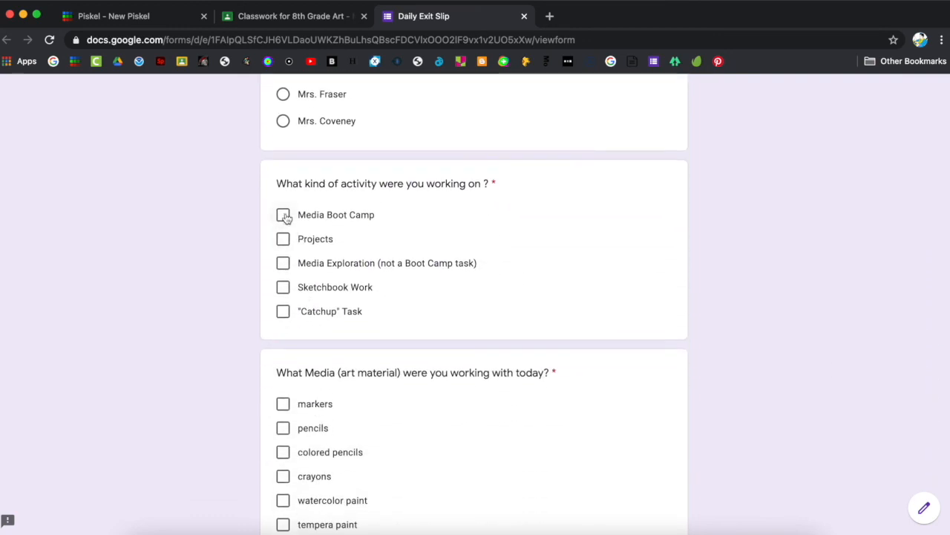
pyautogui.scroll(-3, 220, 286)
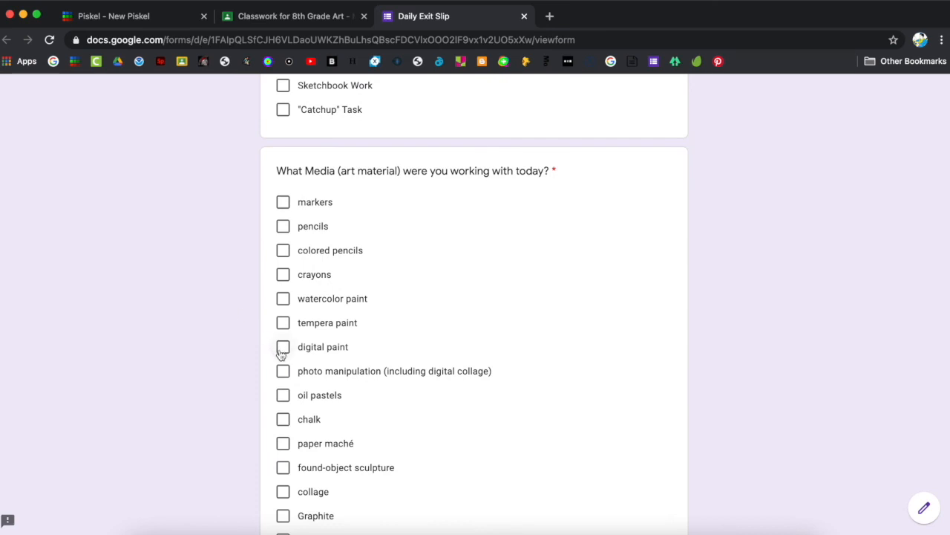
pyautogui.scroll(-5, 201, 334)
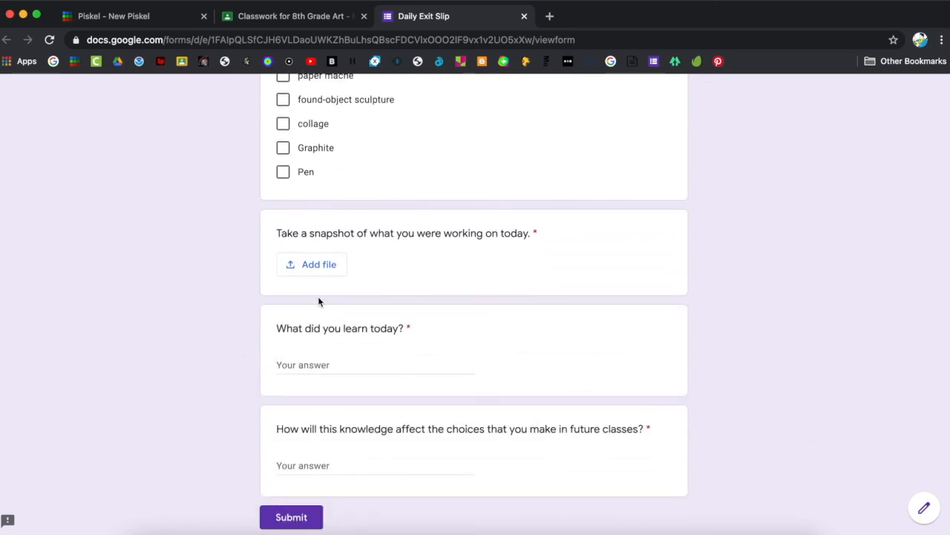
# Upload New Piskel-1.png.png from the device to the exit slip's snapshot question, and remove it again
pyautogui.click(320, 267)
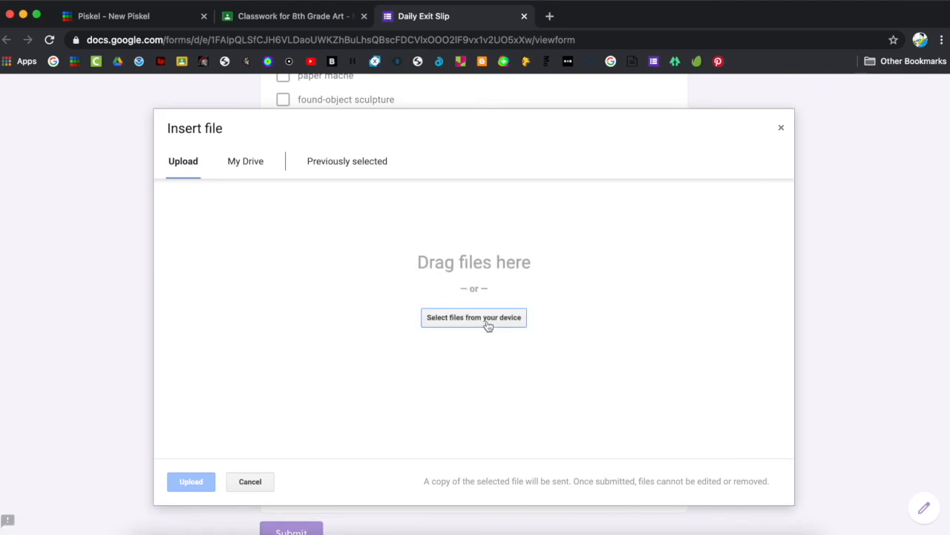
pyautogui.click(489, 320)
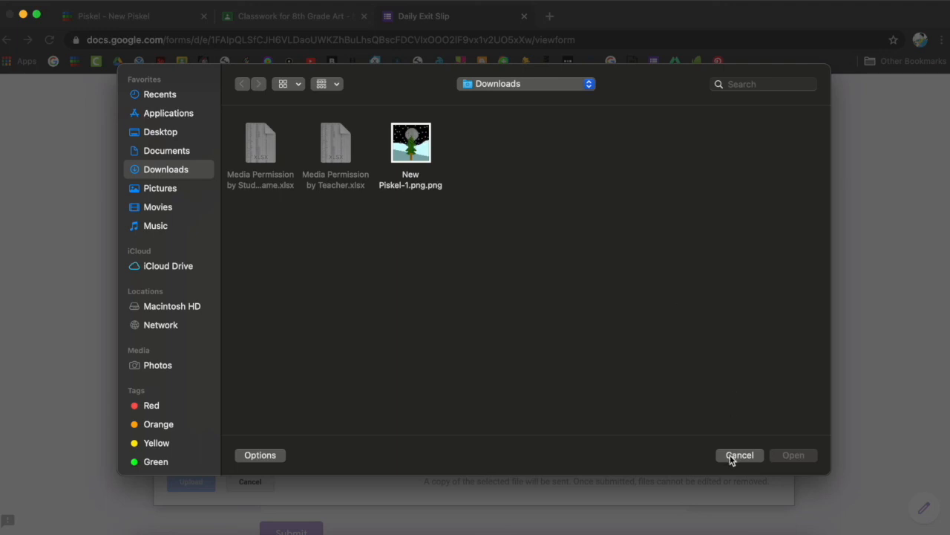
pyautogui.click(414, 141)
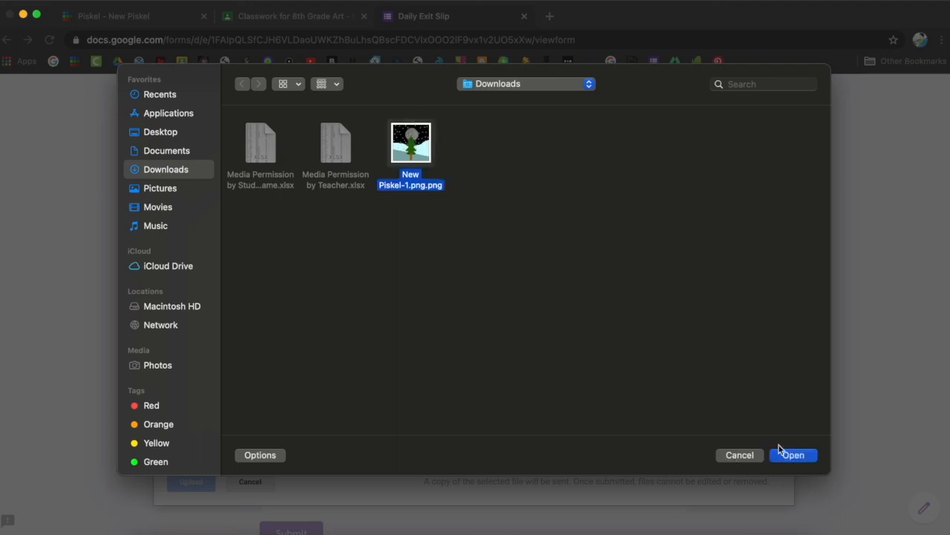
pyautogui.click(794, 454)
pyautogui.click(191, 482)
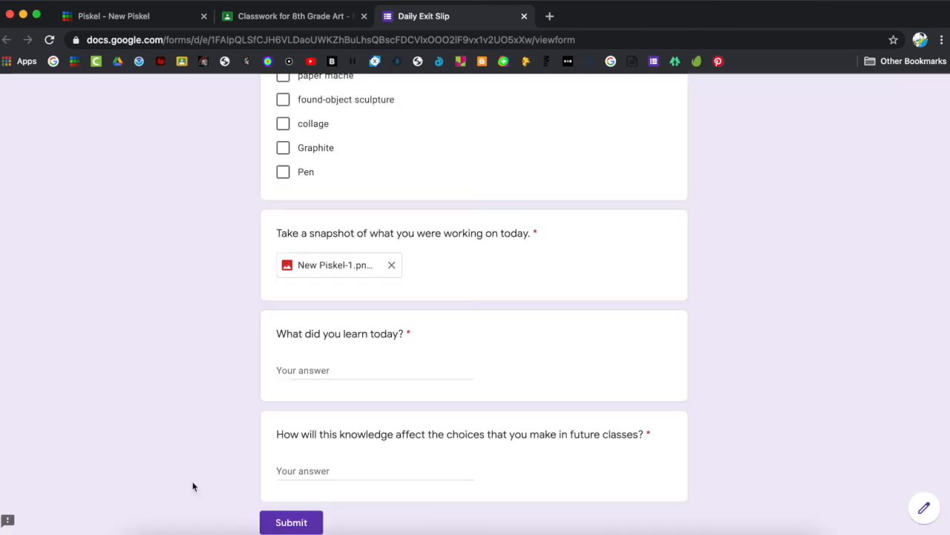
pyautogui.click(391, 265)
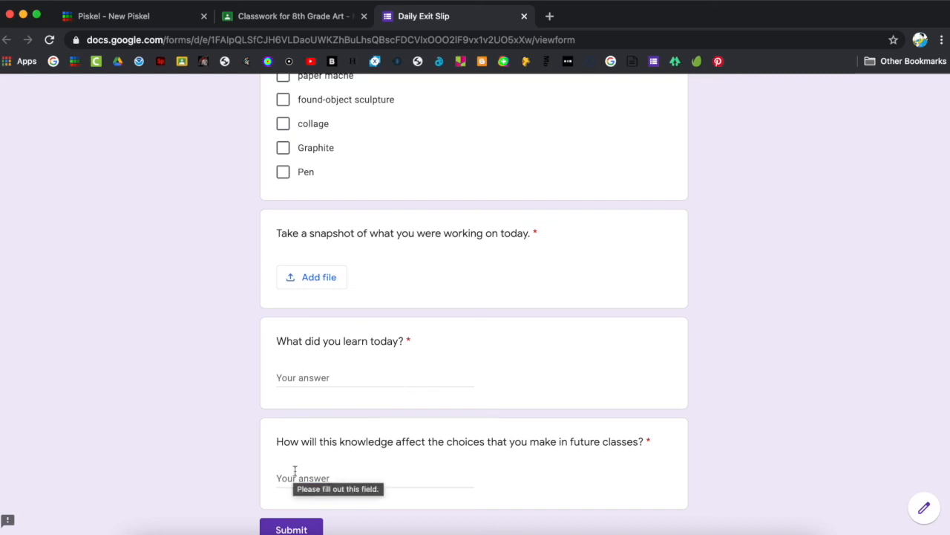
pyautogui.scroll(-3, 430, 469)
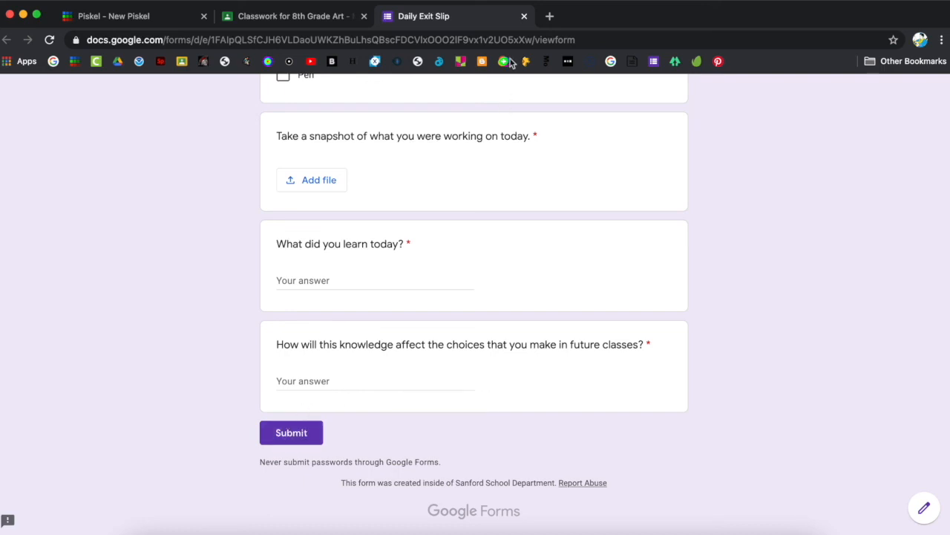
# Leave the exit slip form without submitting it and close Google Classroom to return to Piskel
pyautogui.click(524, 16)
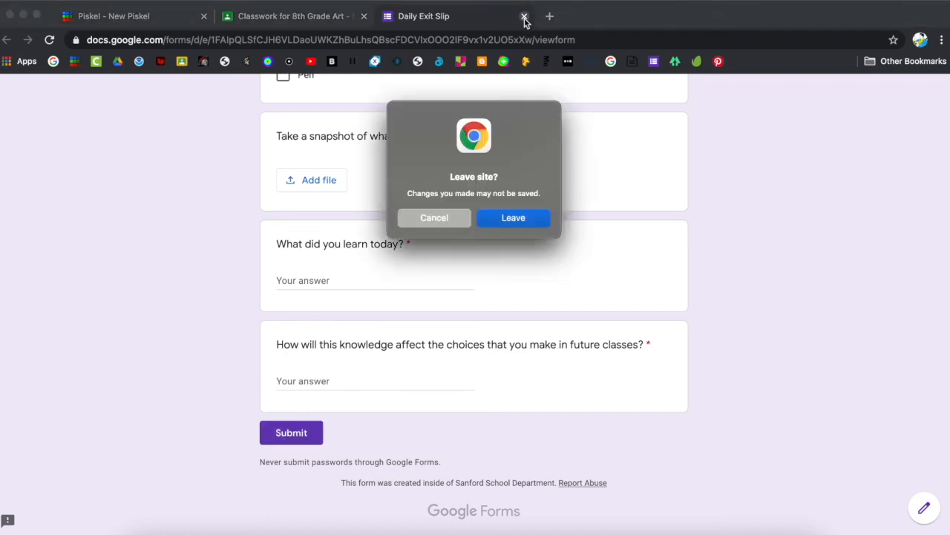
pyautogui.click(511, 219)
pyautogui.click(364, 15)
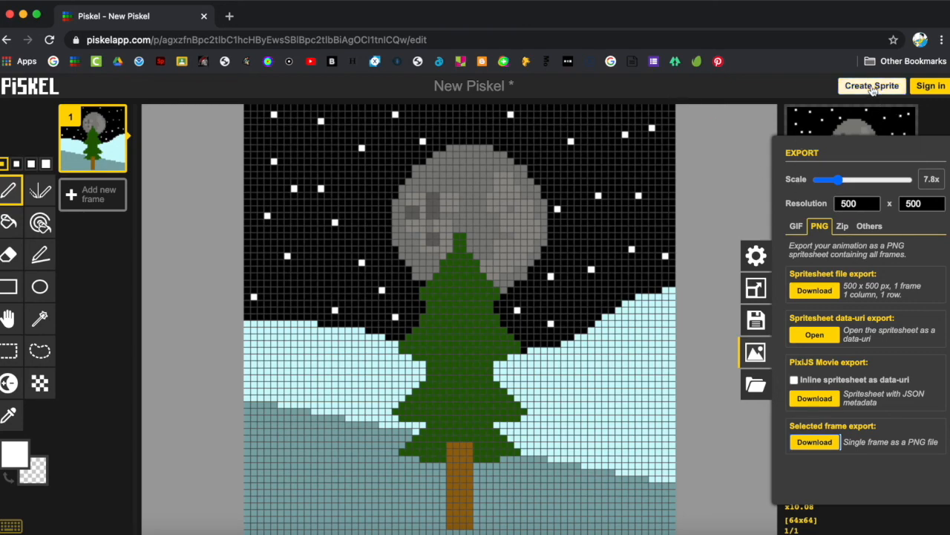
# Create a new blank sprite in Piskel and check its canvas resize options
pyautogui.click(865, 85)
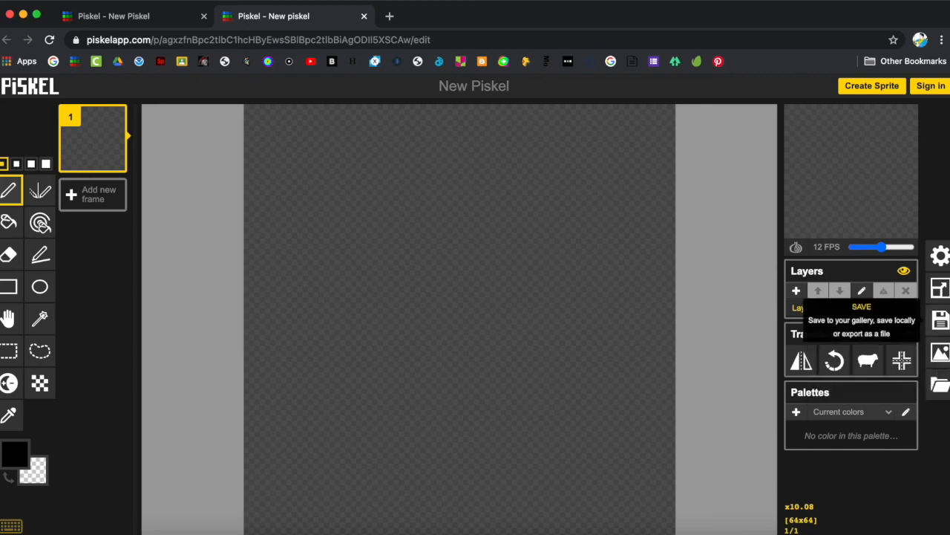
pyautogui.click(940, 291)
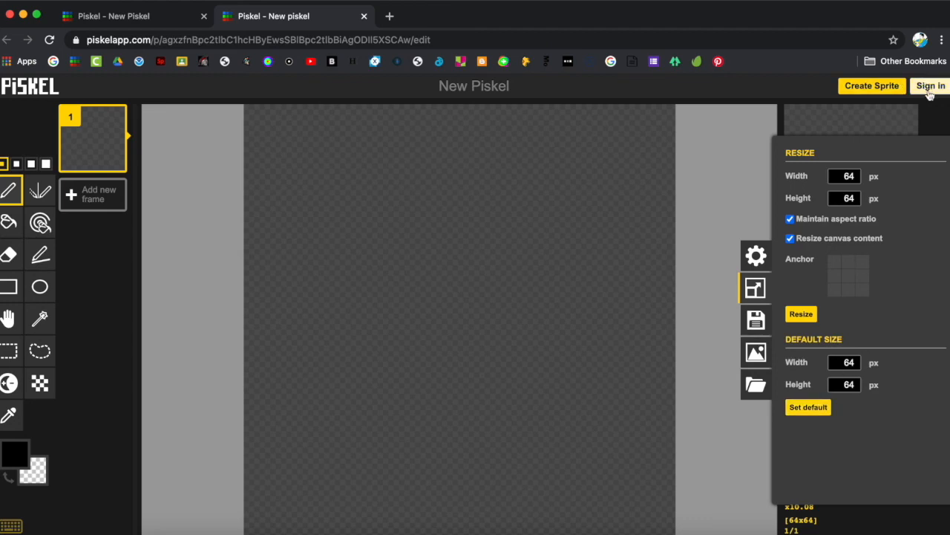
pyautogui.click(780, 123)
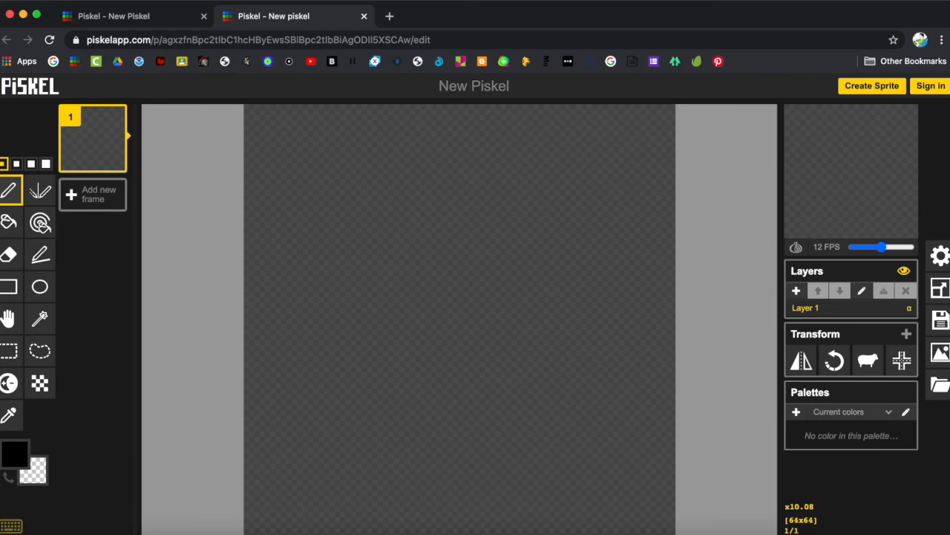